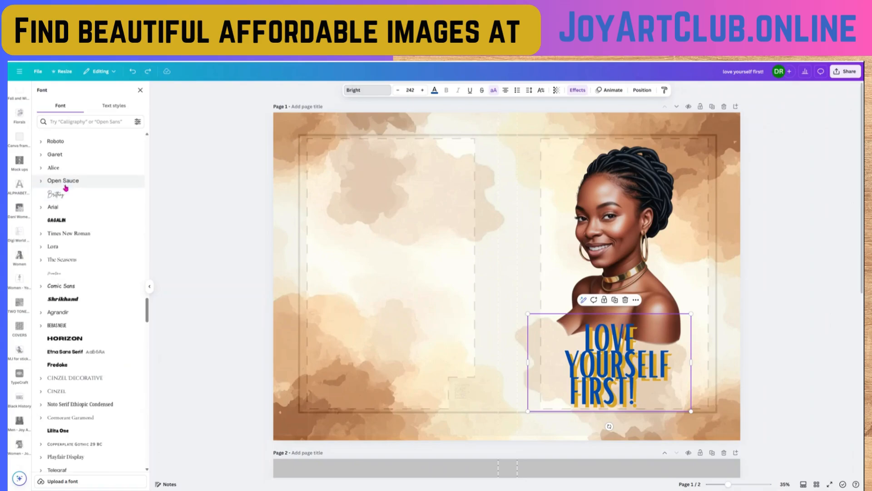
- Change the title text's font to Gagalin and remove the extra line gap between LOVE and YOURSELF
click(60, 221)
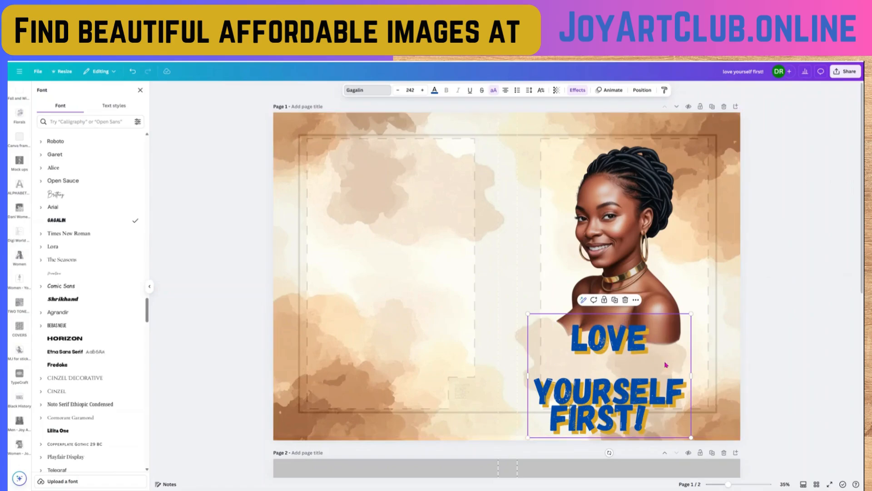
click(650, 345)
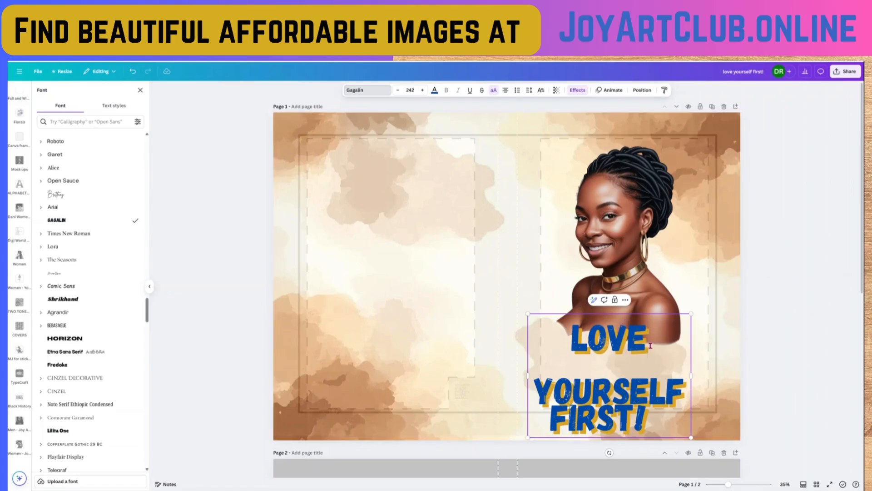
key(Delete)
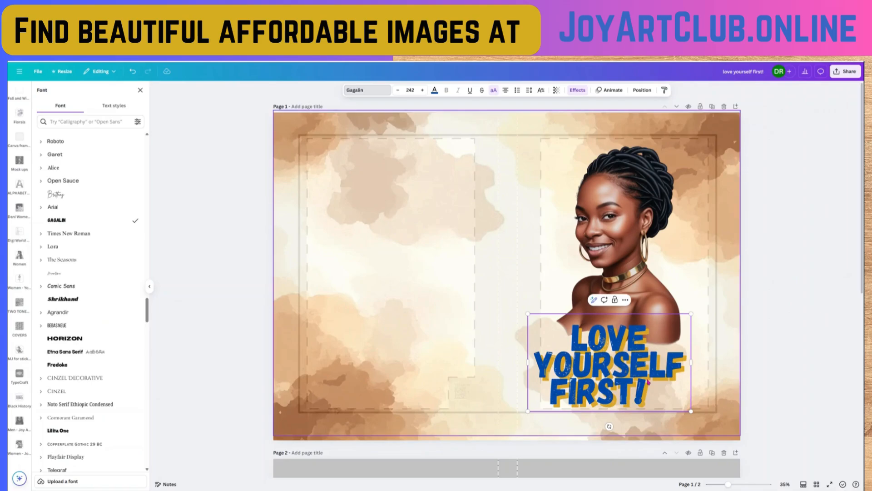
key(Escape)
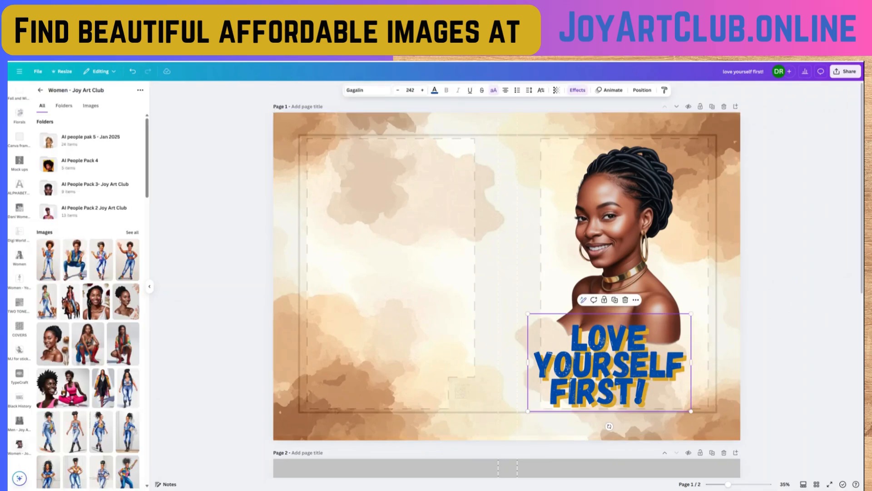
- Replace the title's shadow effect with the Outline effect
click(576, 91)
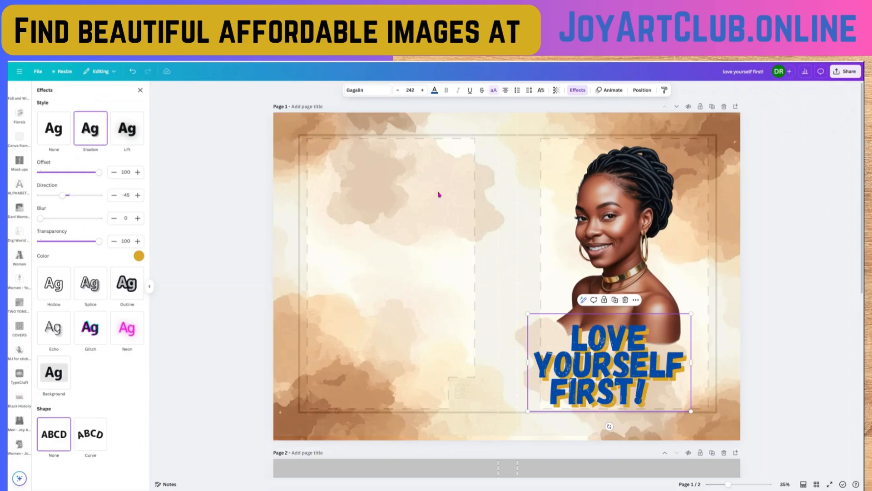
click(52, 132)
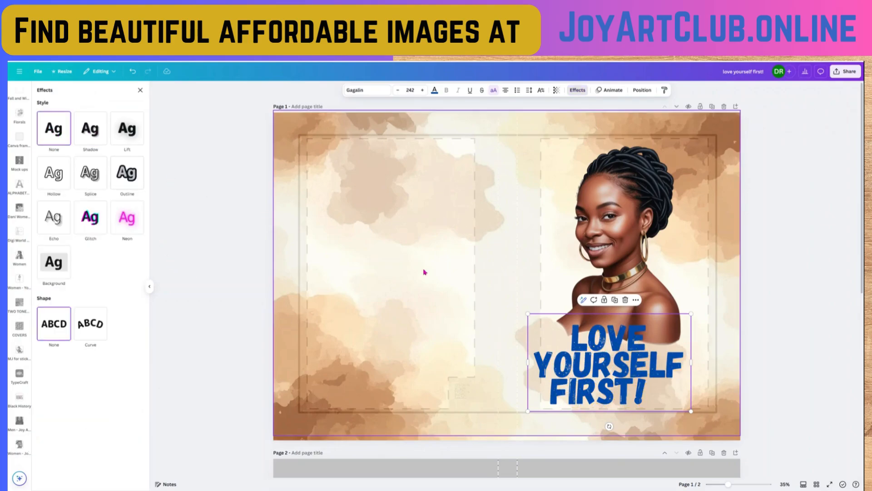
click(127, 177)
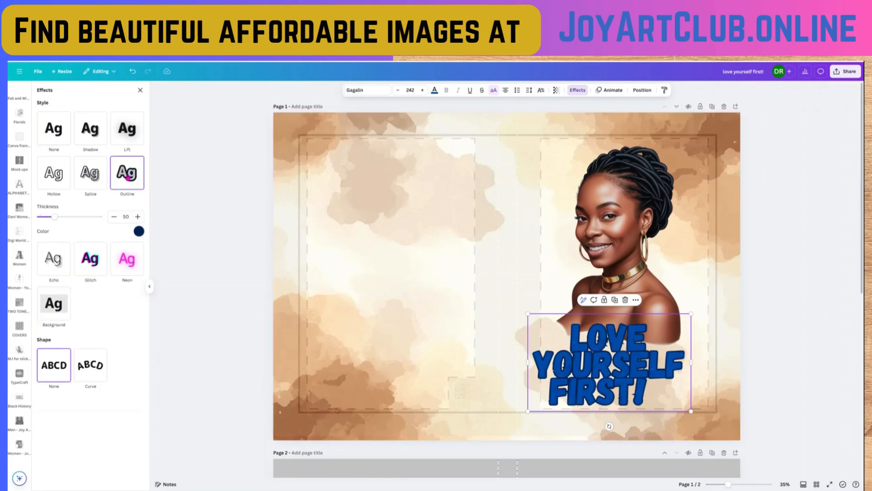
click(140, 232)
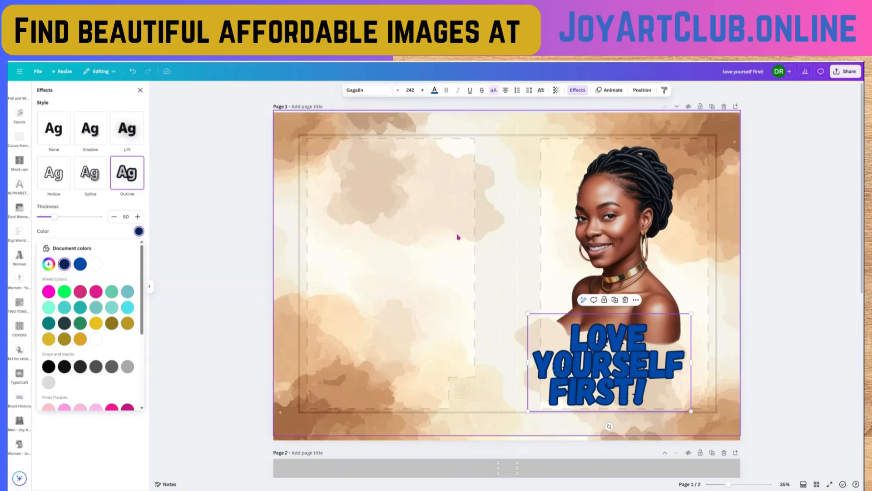
- Recolor the title text with the medium tan sampled from the background photo's colors
click(435, 92)
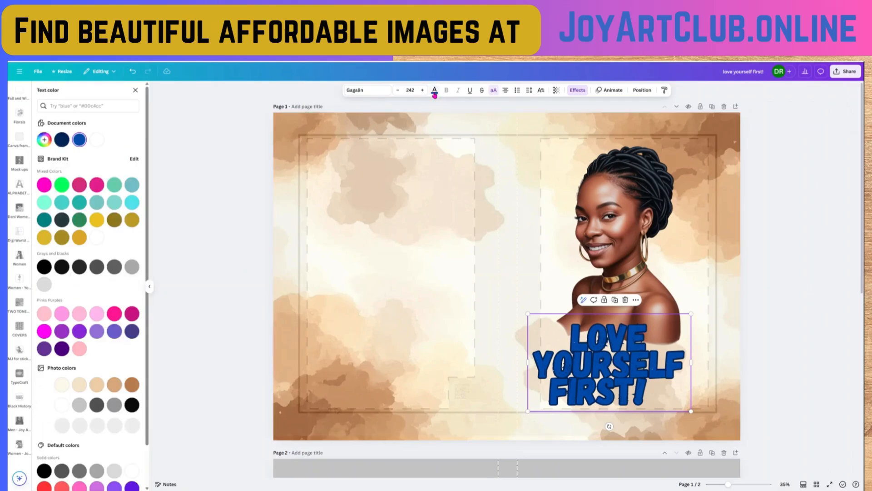
click(80, 238)
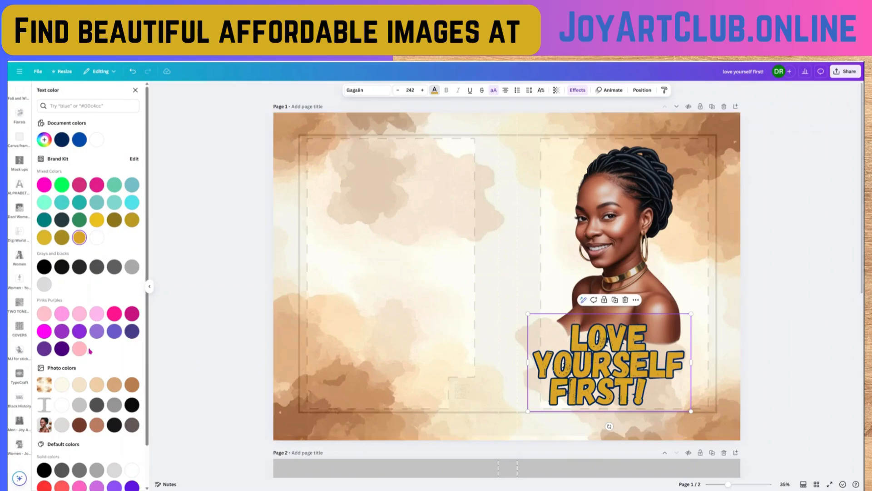
click(97, 385)
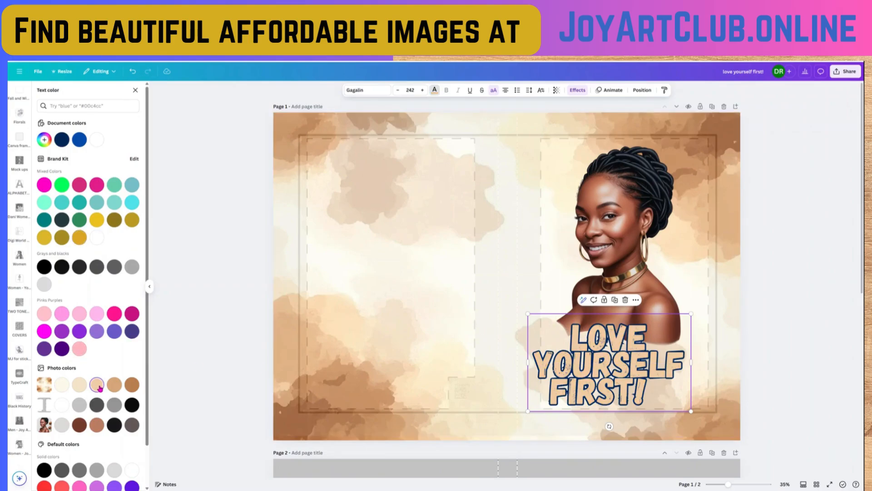
click(117, 386)
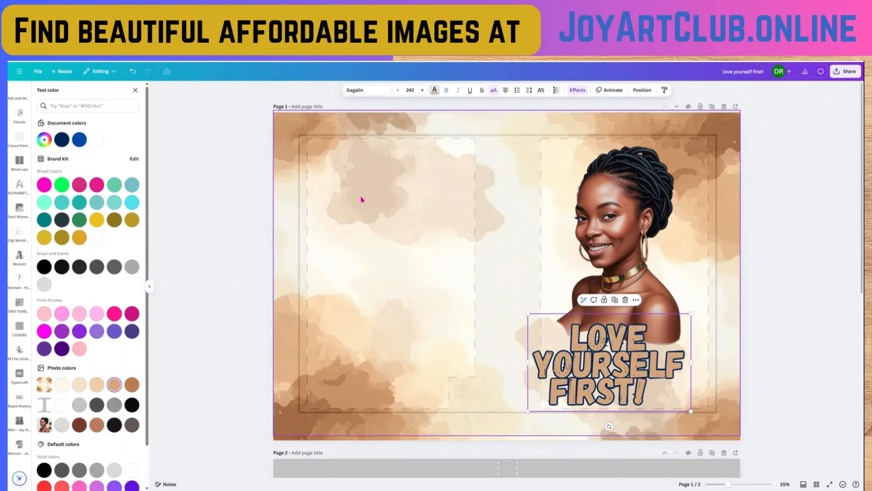
- Shift the LOVE YOURSELF FIRST! title right and slightly up, centering it beneath the woman on the front cover
click(642, 394)
mouse_move(640, 390)
mouse_down()
mouse_move(662, 383)
mouse_move(655, 390)
mouse_up()
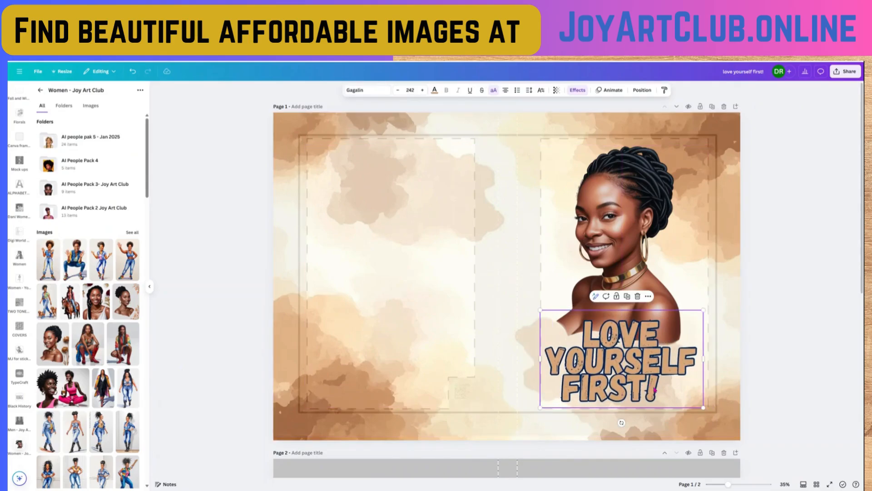
click(717, 241)
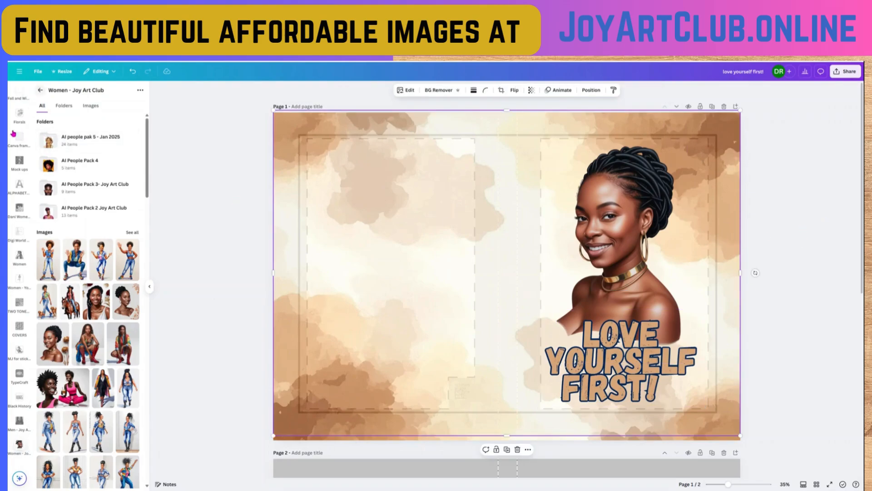
- Search the elements library for "orange summer flowers" and show all matching graphics
scroll(21, 127, up, 10)
scroll(16, 138, up, 10)
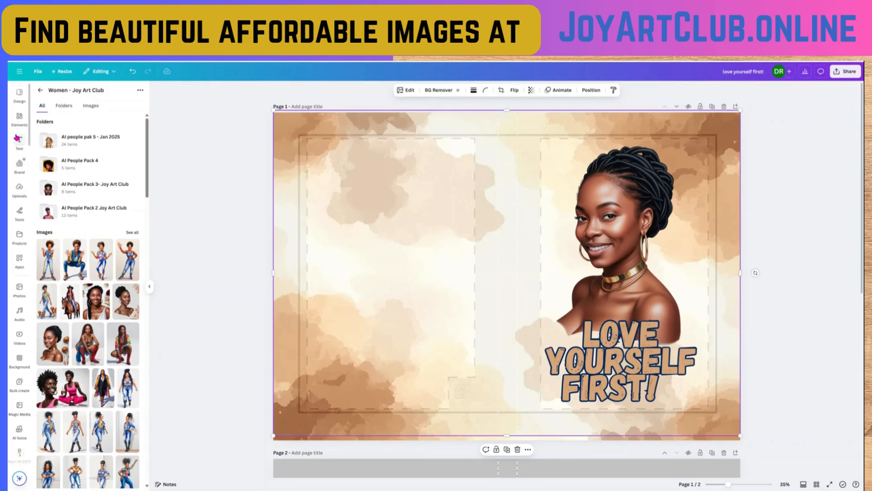
click(19, 117)
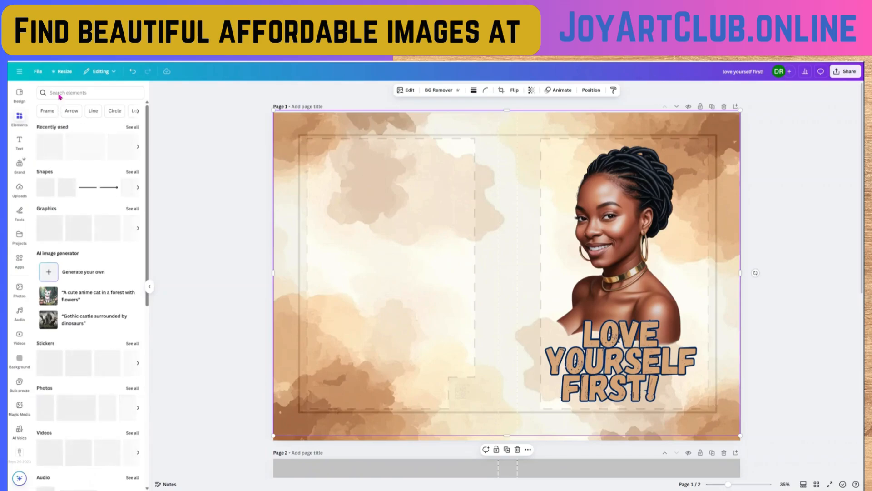
click(68, 93)
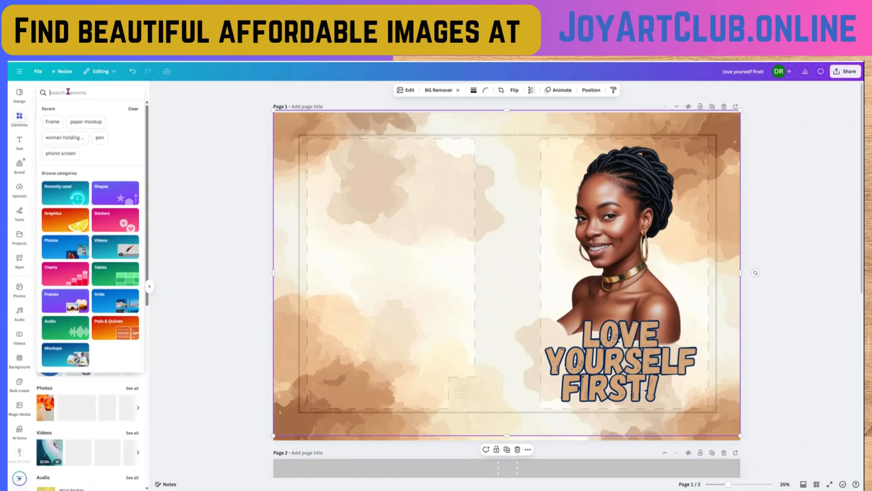
text(orange)
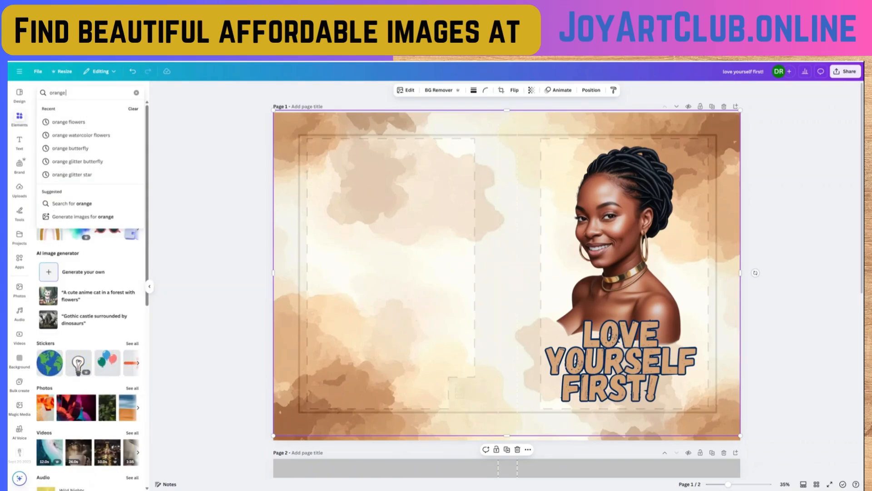
text( summer flowers)
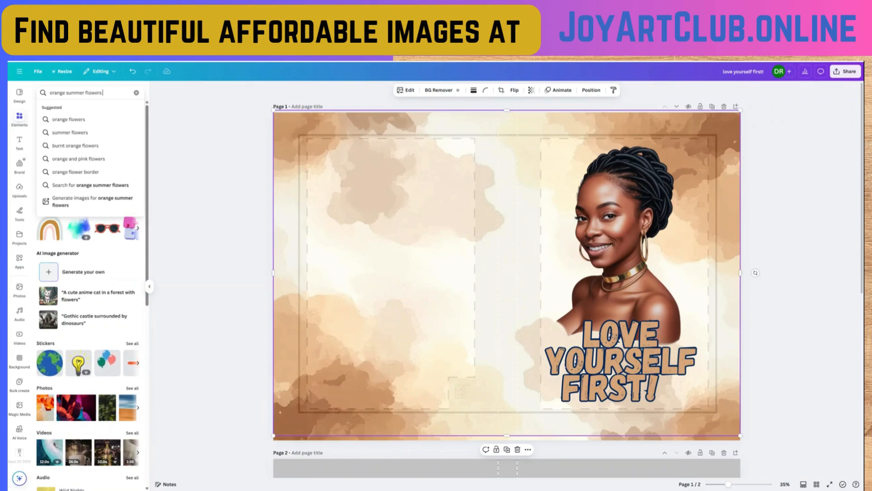
key(Return)
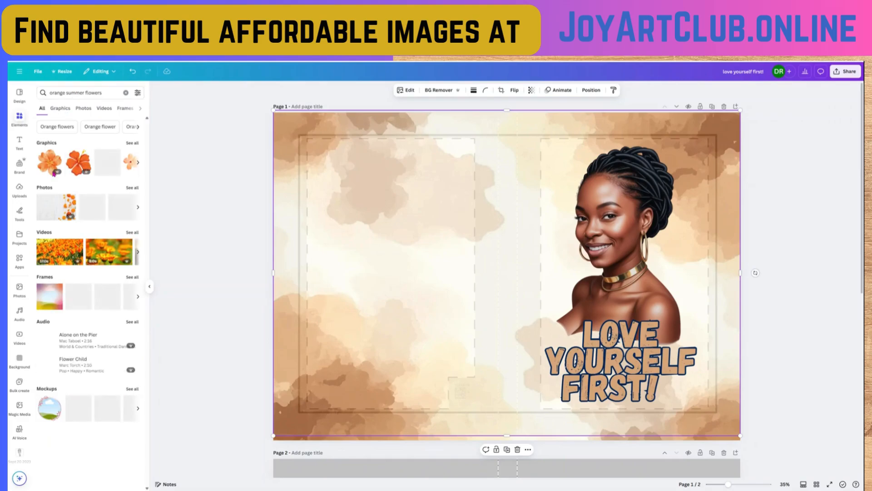
click(132, 143)
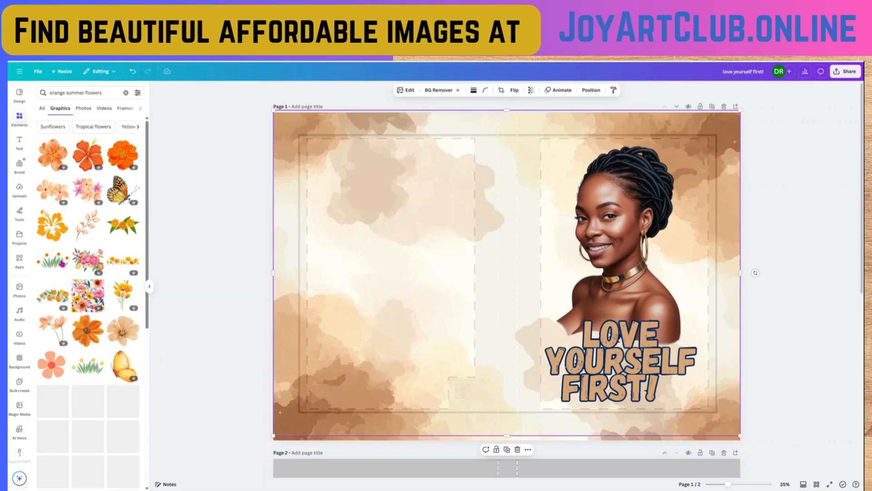
- Add the peach two-flower graphic, reduced on the back cover, and place a duplicate about 2045 px wide over the woman's head
click(51, 195)
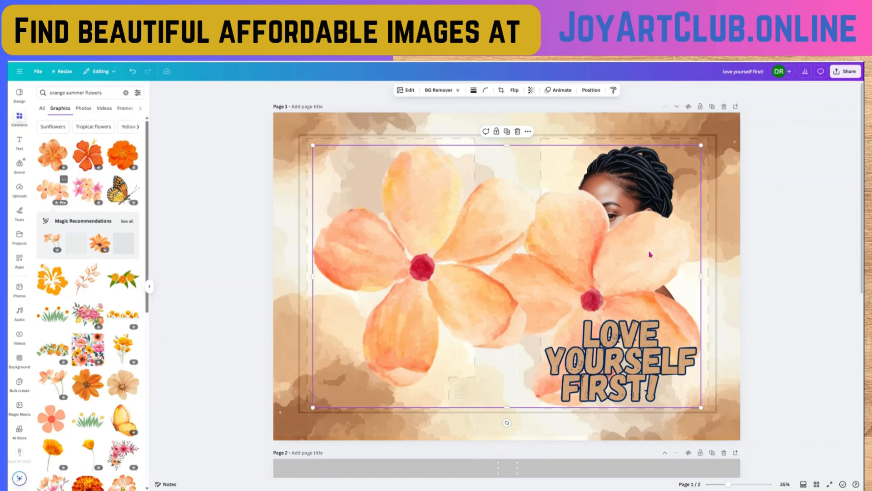
drag(701, 409, 492, 219)
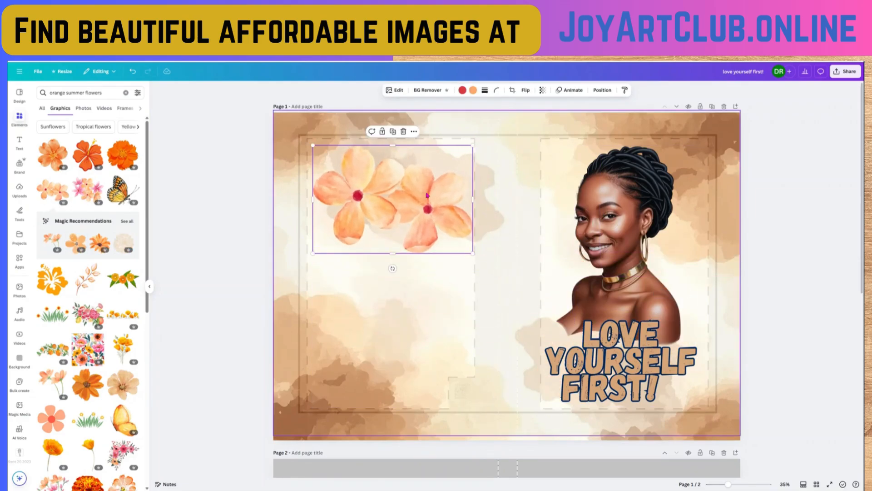
click(392, 130)
drag(394, 200, 597, 177)
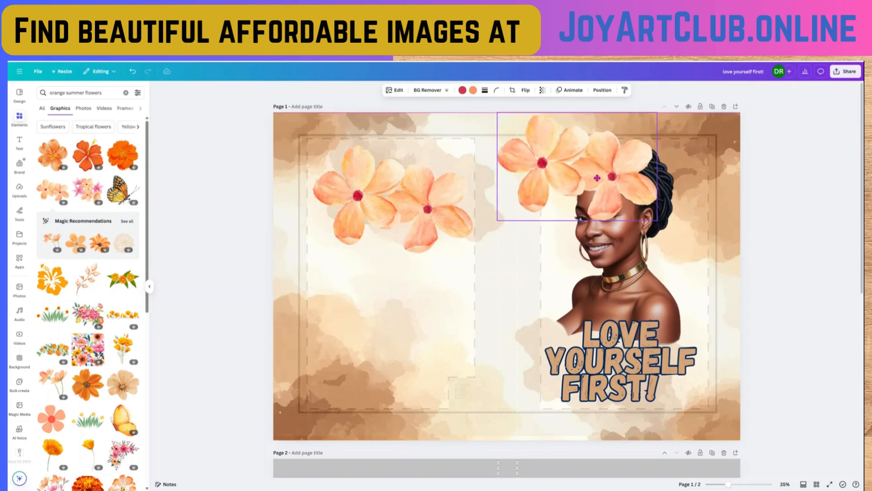
drag(657, 221, 732, 272)
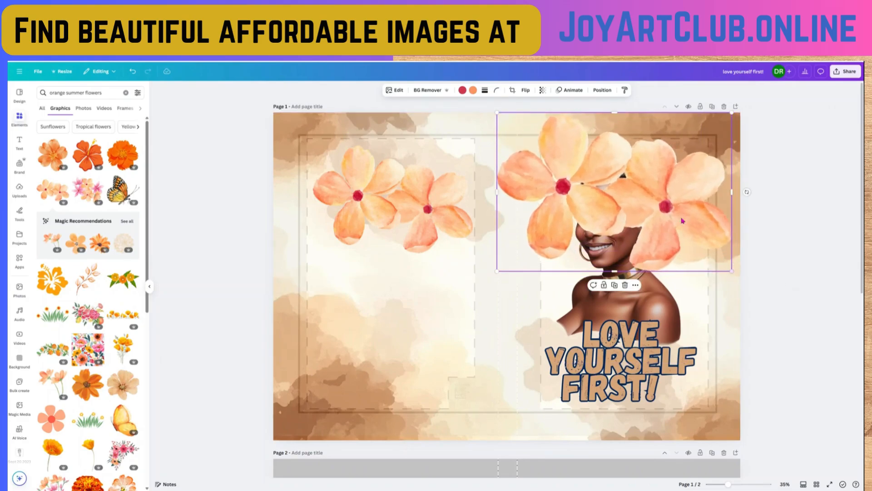
drag(624, 191, 624, 193)
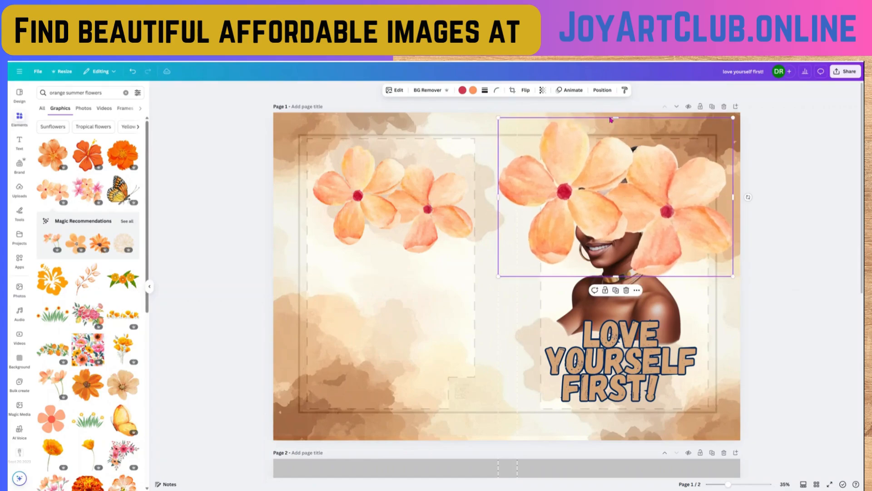
- Send the front-cover flowers behind the woman and delete the smaller flower graphic on the back cover
click(603, 90)
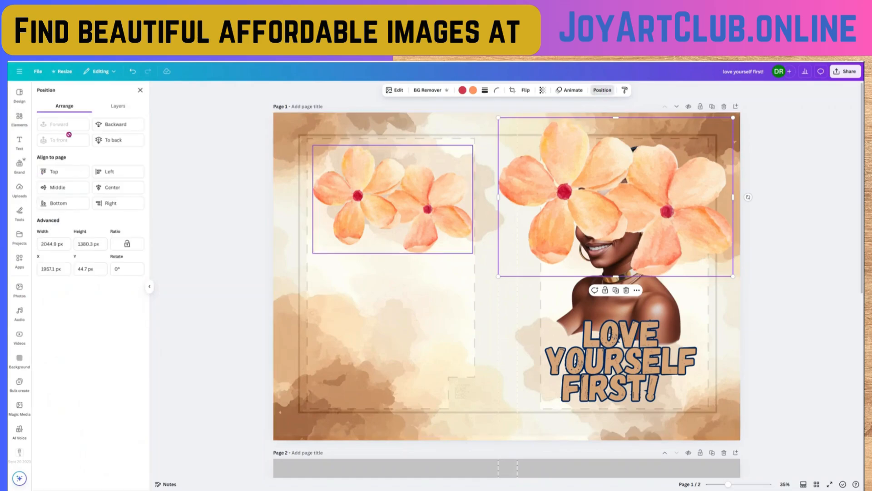
click(114, 125)
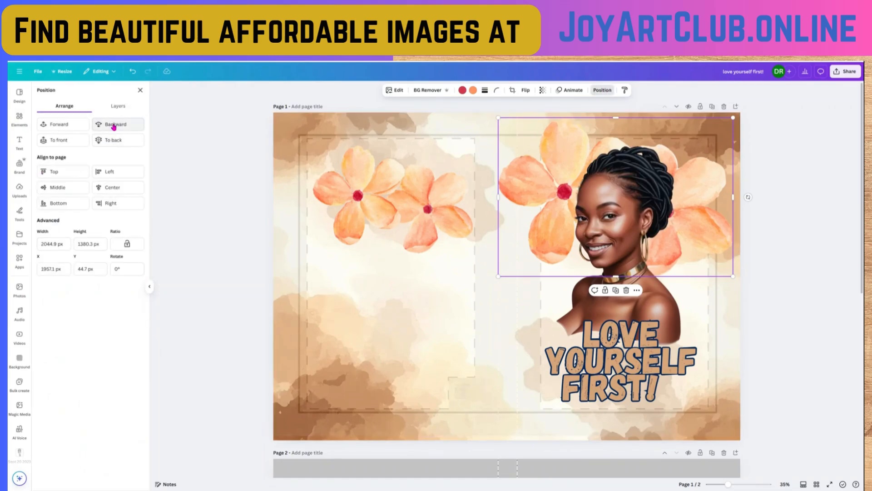
click(425, 226)
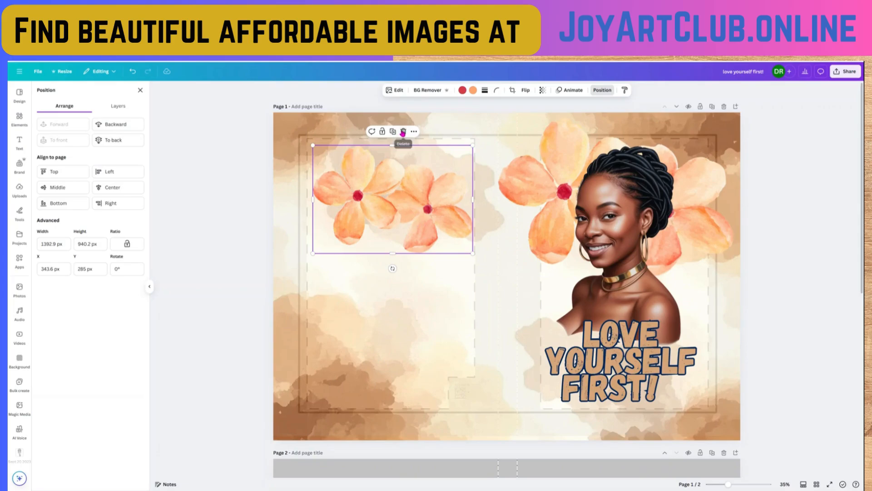
key(Delete)
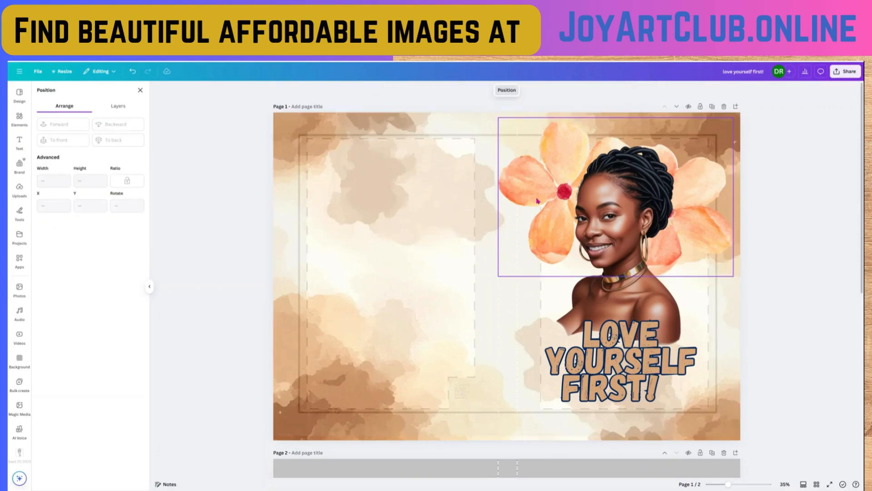
- Duplicate the front-cover flowers onto the upper back cover, rotated about 49° and enlarged to about 2232 px wide
click(594, 134)
click(617, 290)
drag(561, 228, 355, 345)
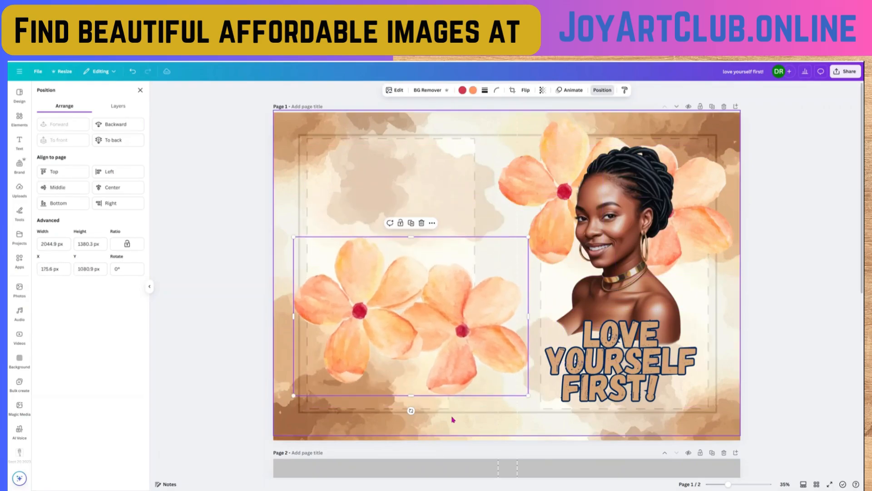
drag(395, 402, 410, 258)
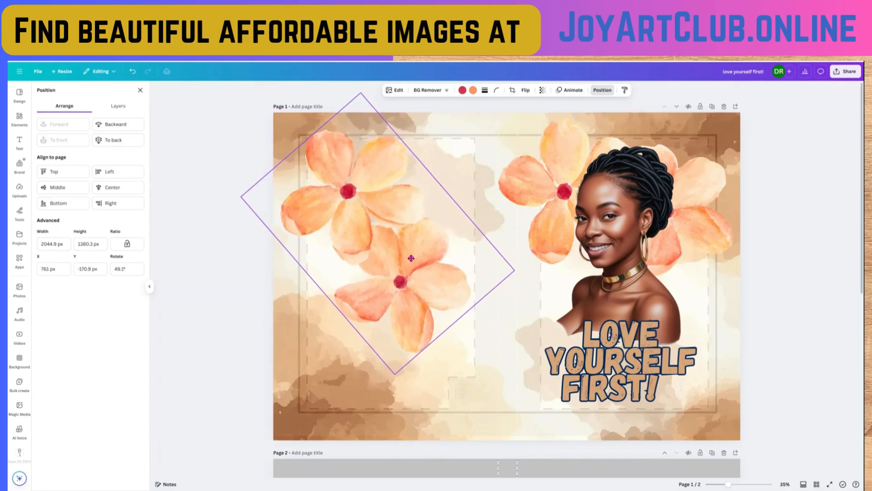
drag(515, 271, 538, 285)
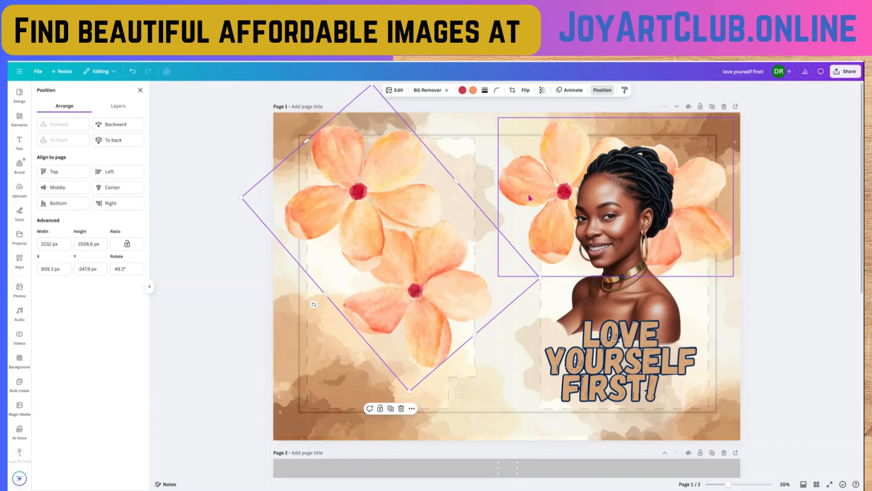
click(528, 196)
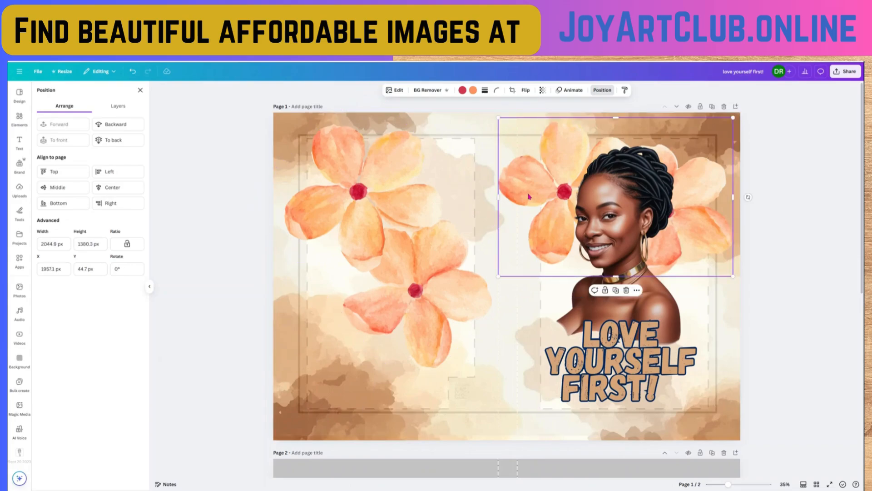
click(522, 360)
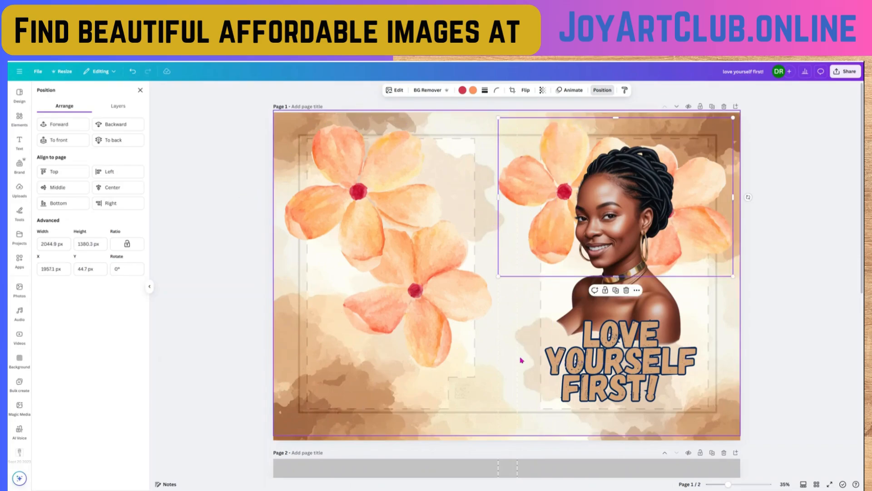
- Search the elements library for "gold slash" and show all matching graphics
click(19, 117)
click(20, 117)
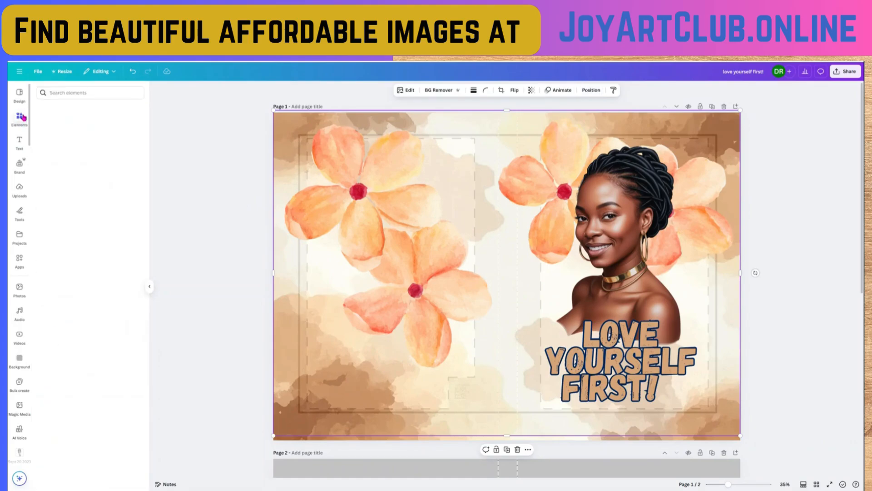
click(66, 95)
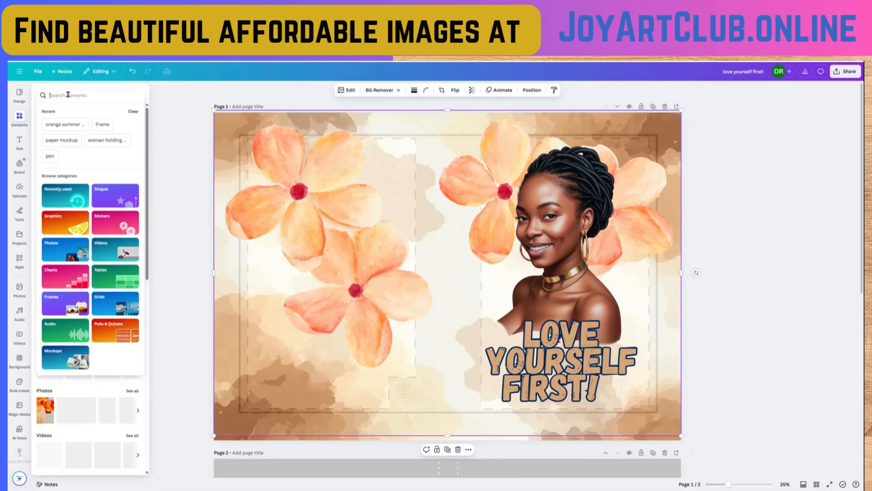
text(gold slash)
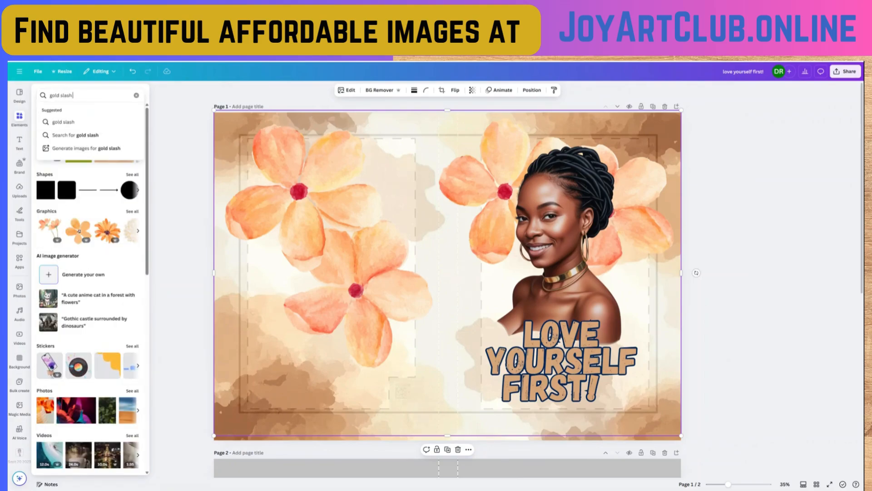
key(Return)
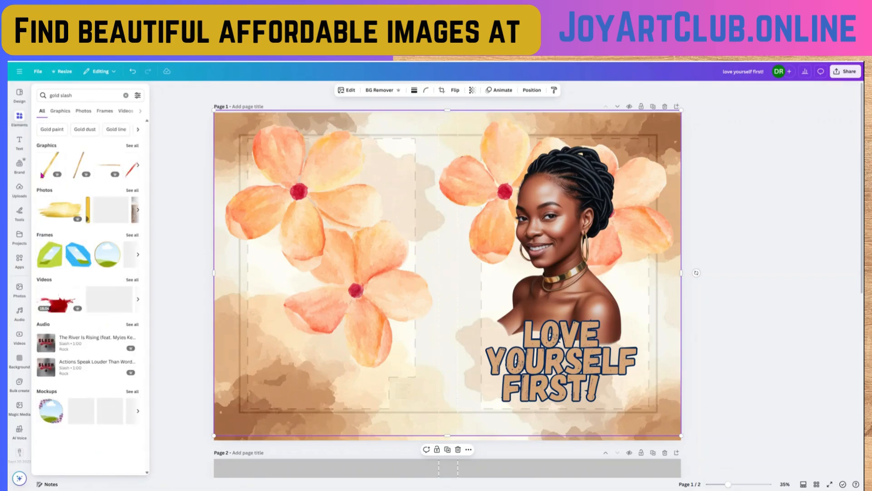
click(133, 145)
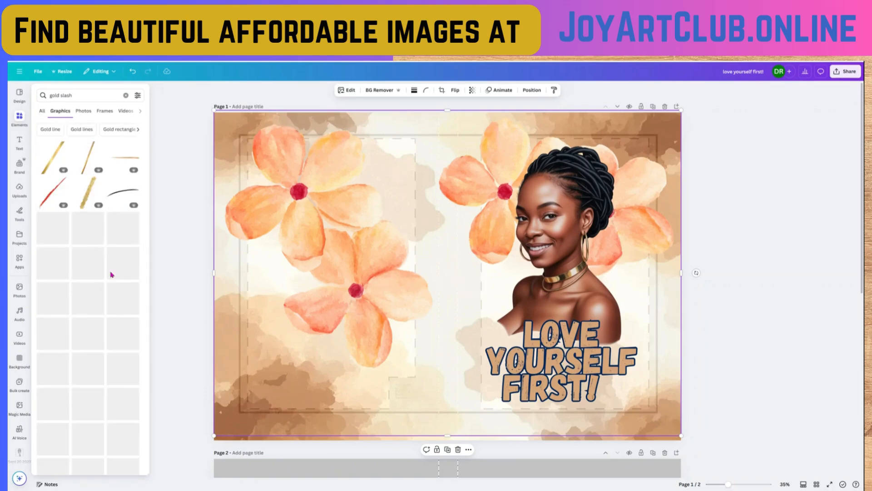
- Add the gold glitter stroke, rotate it horizontal along the lower edge, and duplicate it so the strip spans both covers
click(87, 199)
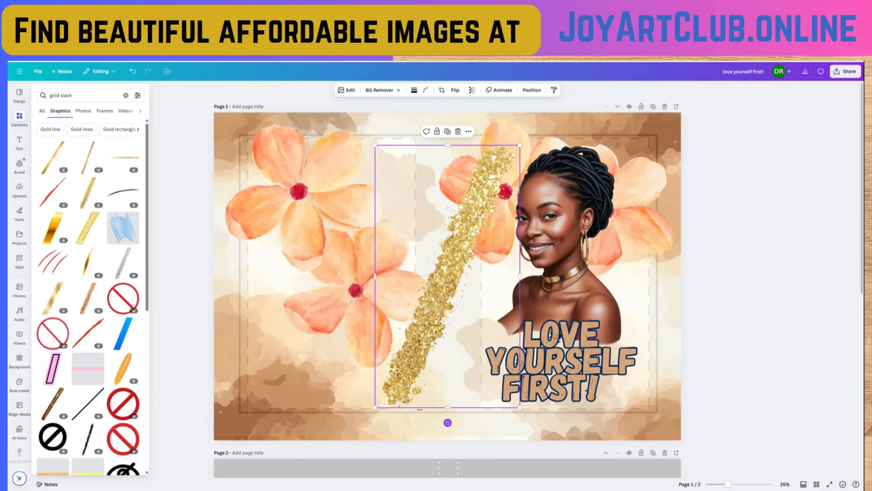
drag(448, 423, 327, 336)
drag(387, 277, 316, 408)
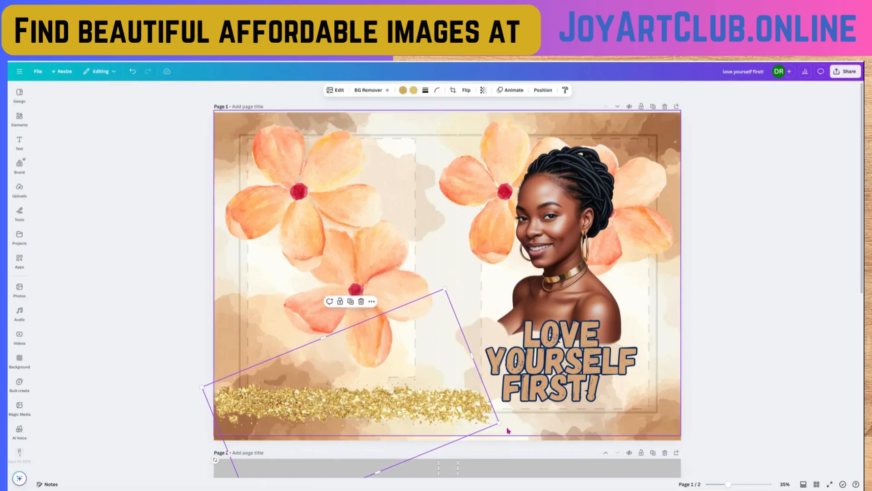
drag(436, 411, 579, 414)
click(356, 304)
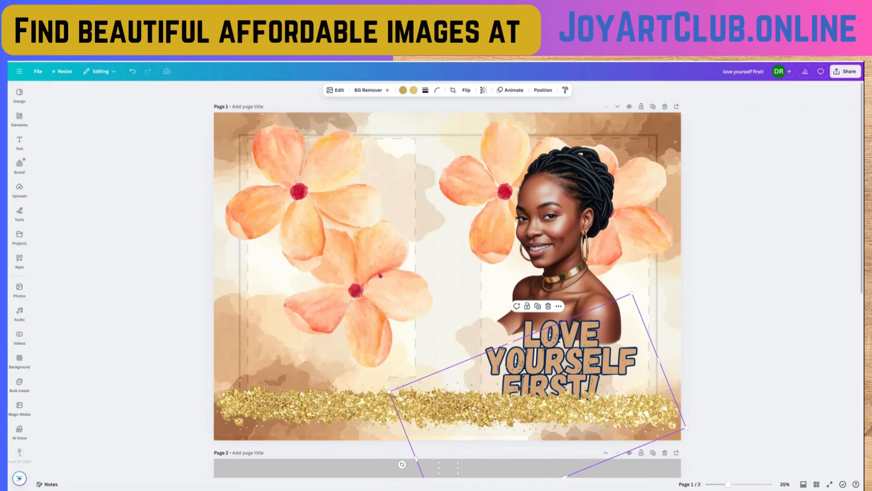
- Rotate the back-cover flowers slightly clockwise and move the front-cover title up above the gold glitter strip
click(365, 275)
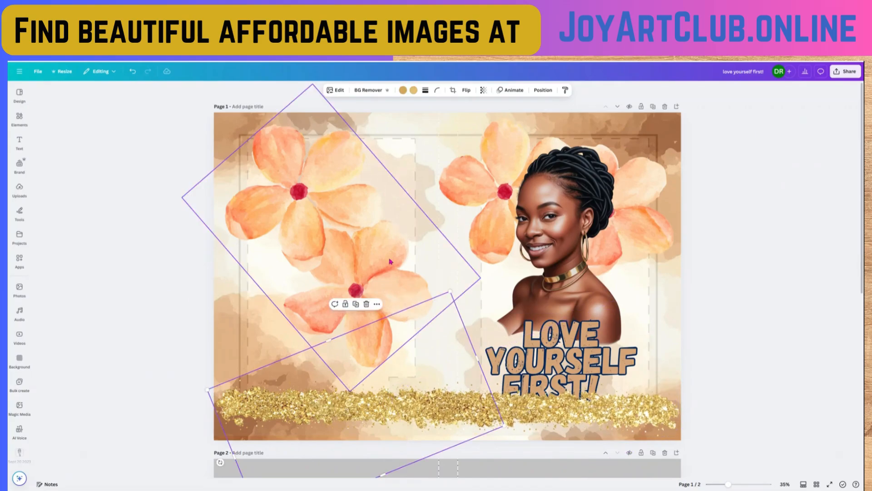
drag(254, 304, 256, 309)
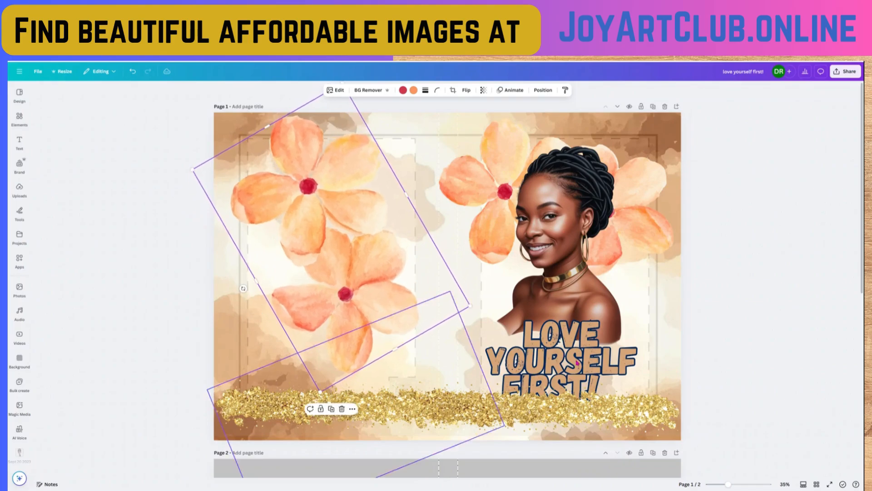
click(576, 361)
drag(541, 338, 541, 310)
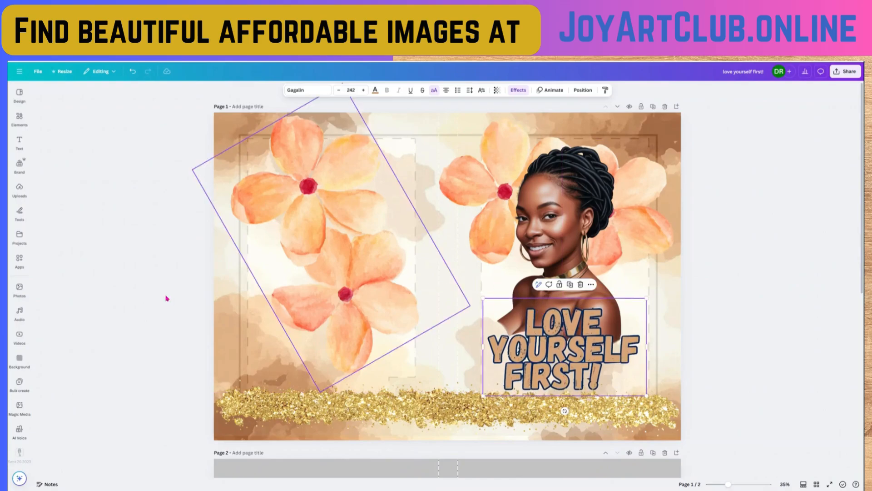
- Search the graphics library for "gold specks"
click(20, 119)
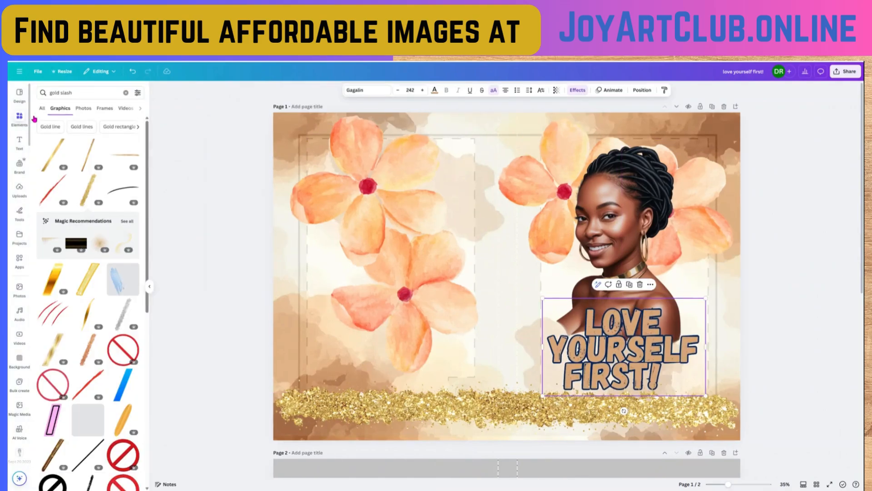
double_click(66, 92)
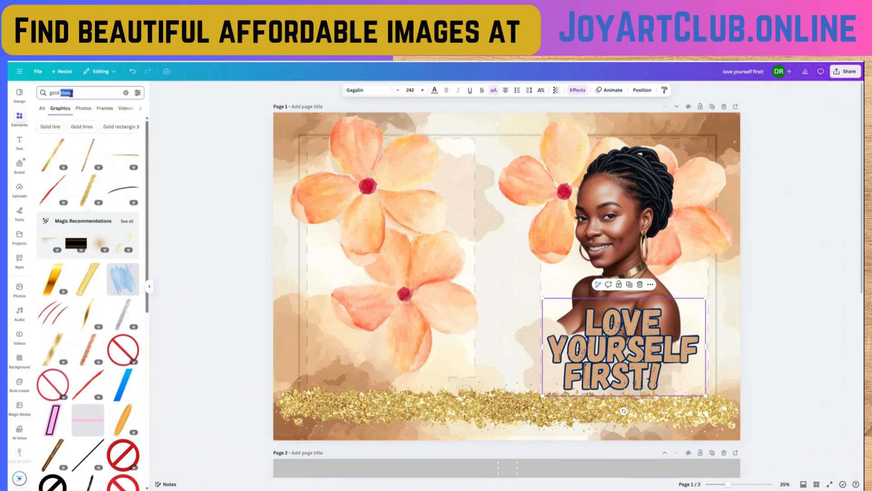
text(specks)
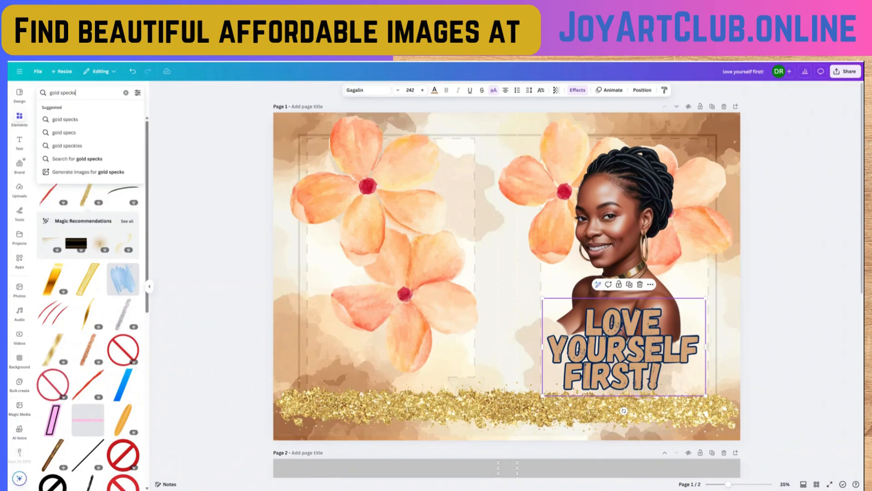
key(Return)
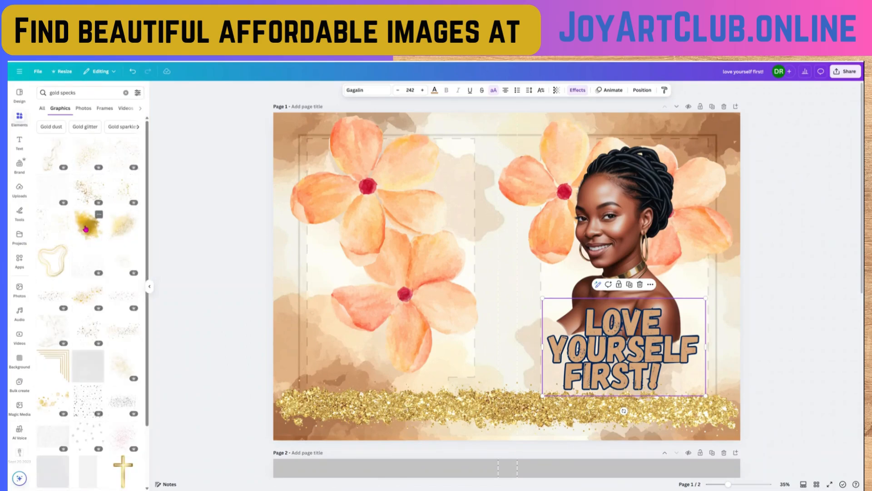
- Add the gold paint splatter to the front cover, layered behind the woman and the flowers and shifted toward the outer edge
click(86, 228)
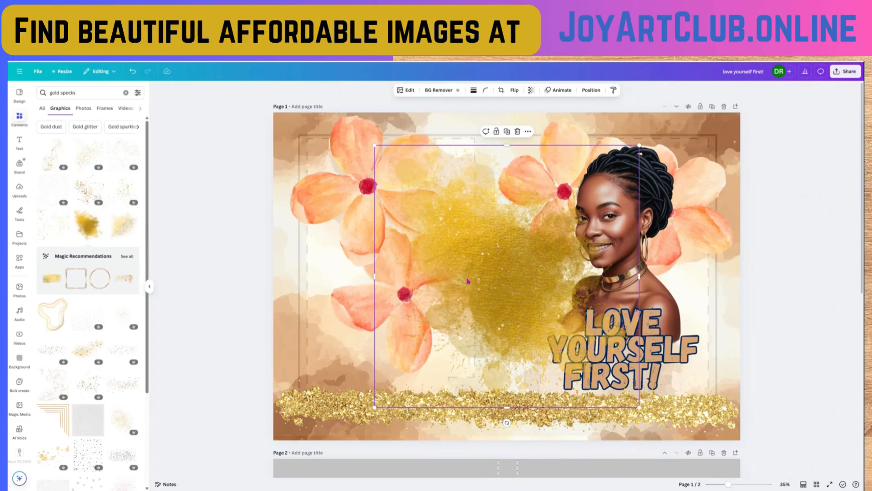
drag(510, 280, 596, 289)
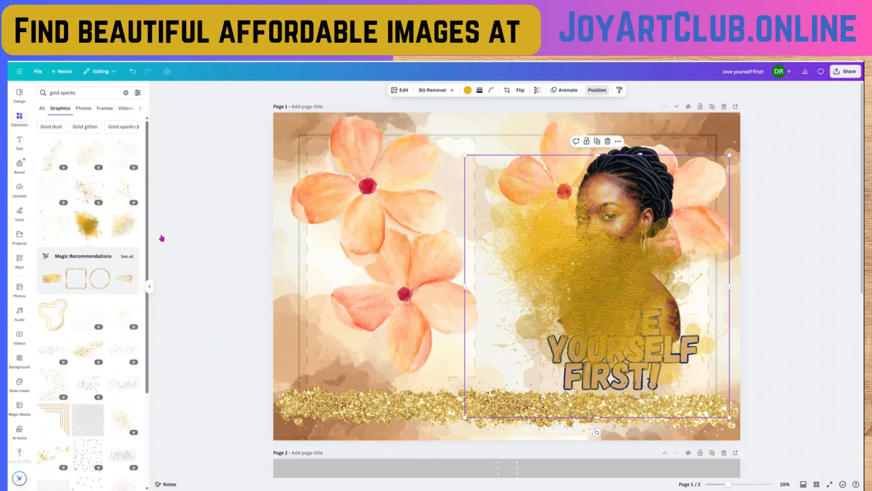
click(116, 107)
drag(91, 150, 96, 269)
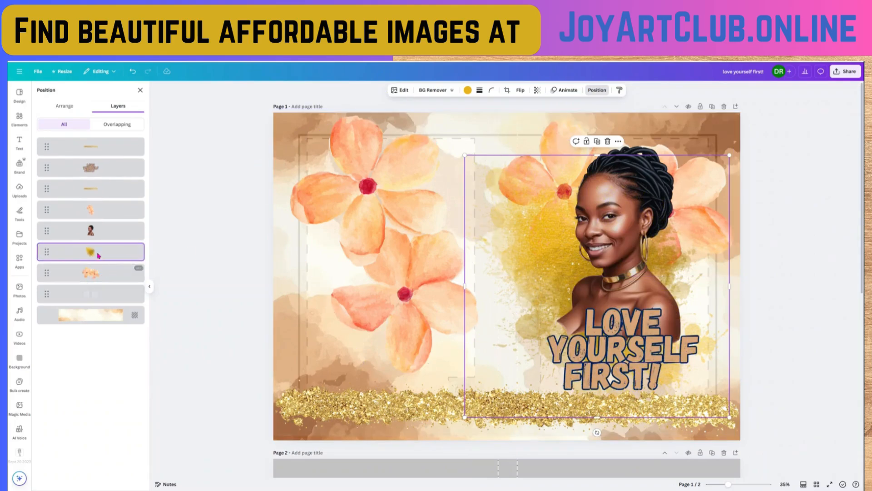
drag(94, 267, 93, 284)
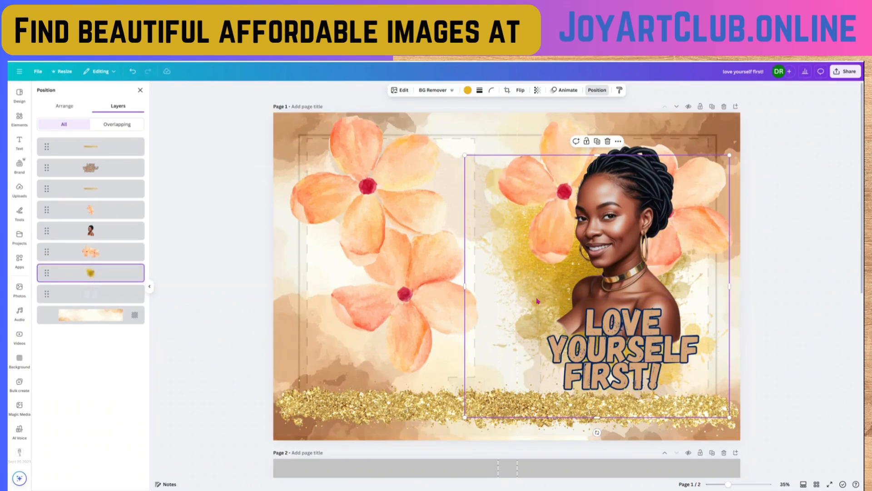
drag(541, 298, 568, 302)
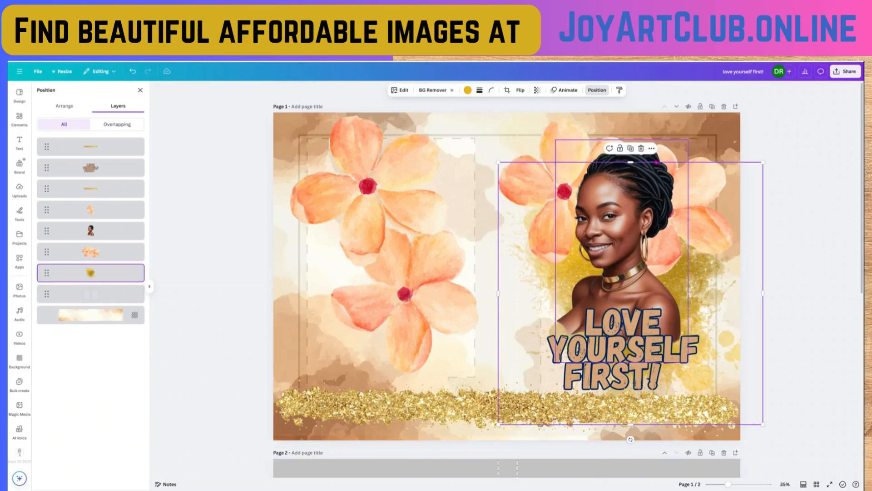
- Duplicate the gold splatter onto the back cover and layer it behind the flowers
click(631, 148)
drag(688, 289, 441, 284)
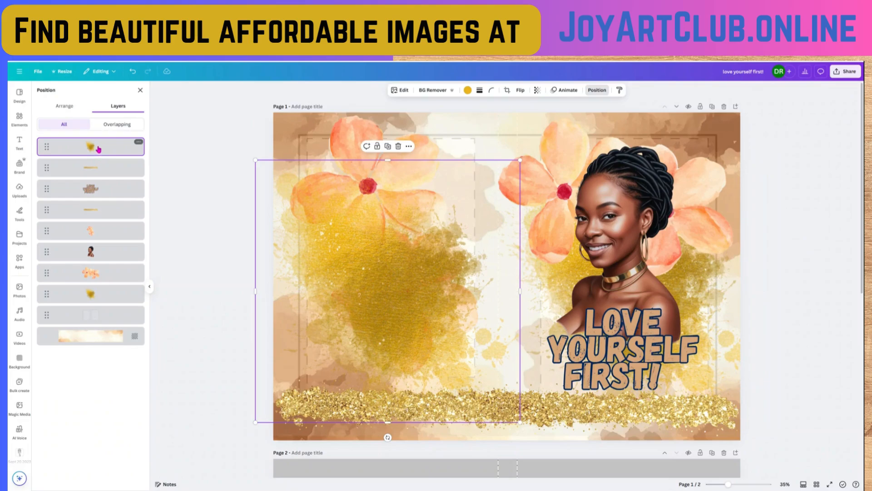
drag(98, 149, 101, 290)
click(140, 90)
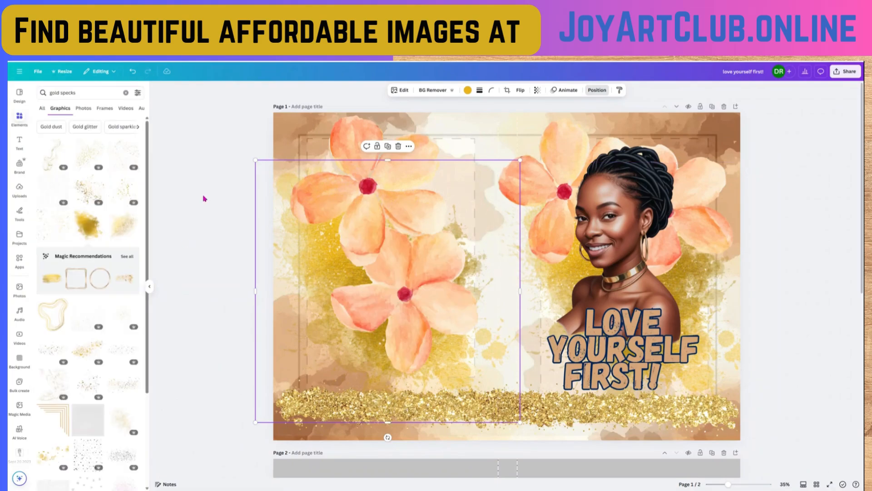
click(782, 291)
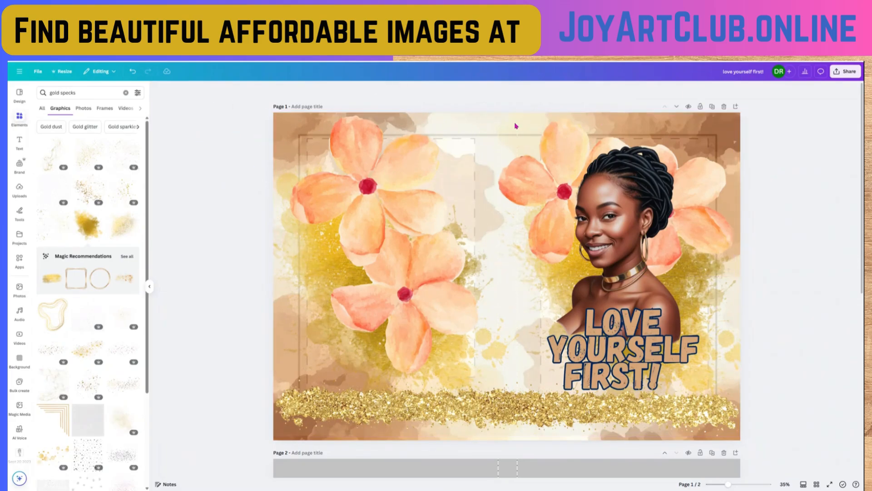
- Delete the semi-transparent cover template guide layer from page 1
click(492, 125)
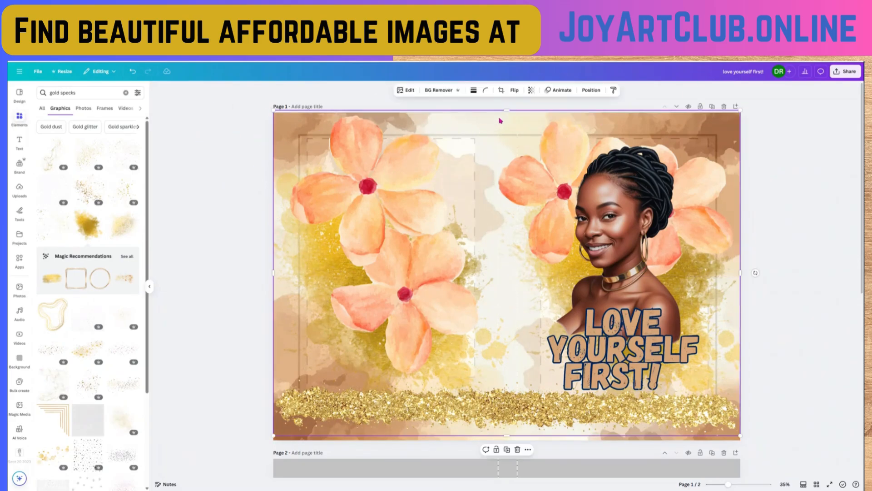
click(591, 90)
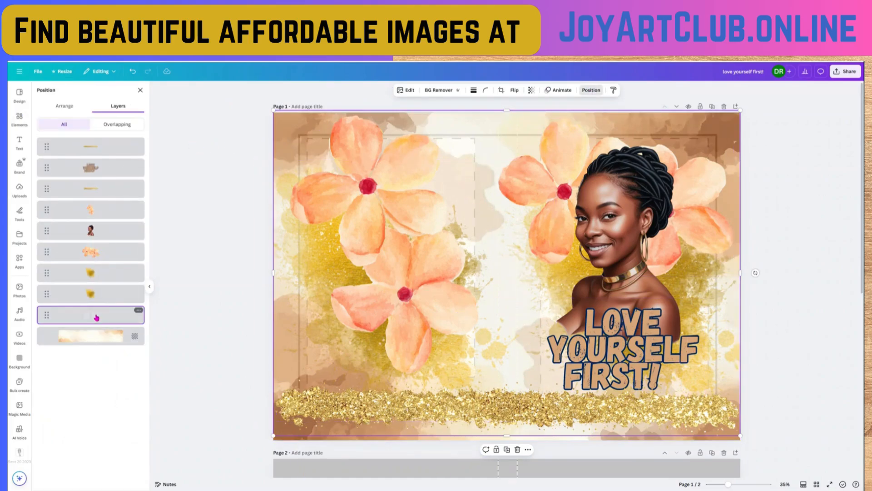
click(139, 312)
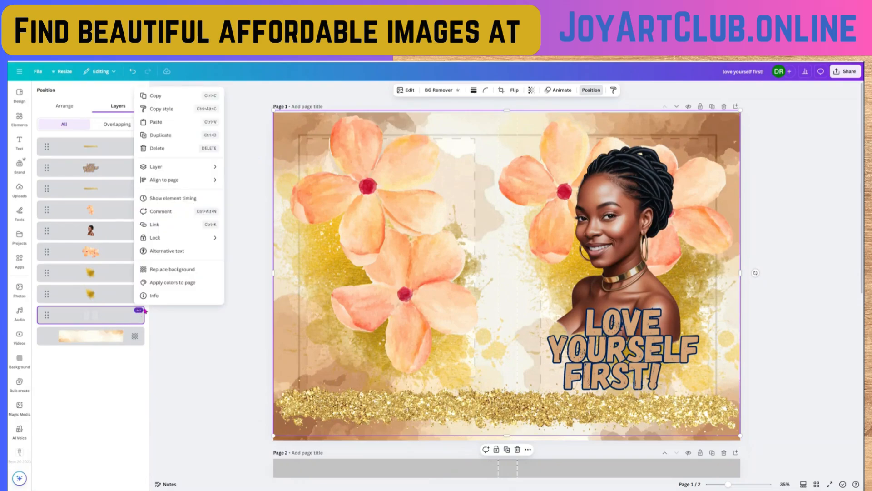
click(160, 149)
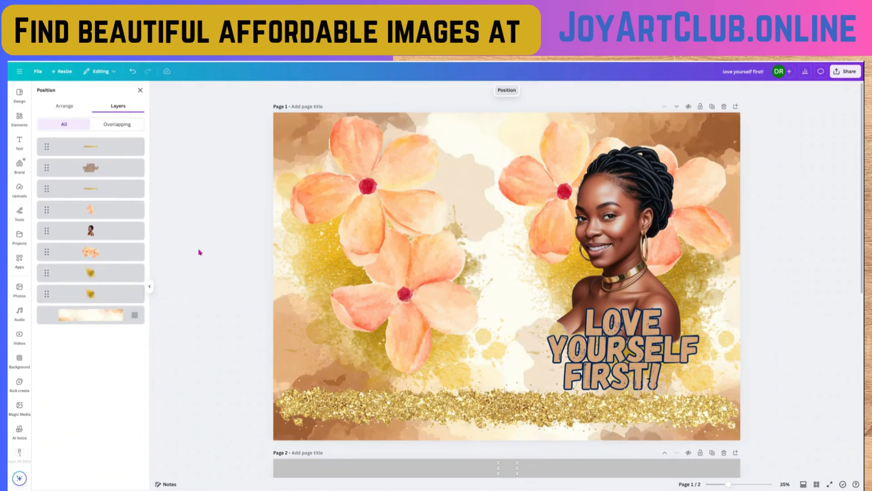
- Compare the cover with the page 2 template and shrink the title to font size 230, about 1353 px wide, within the front safe area
scroll(198, 282, down, 5)
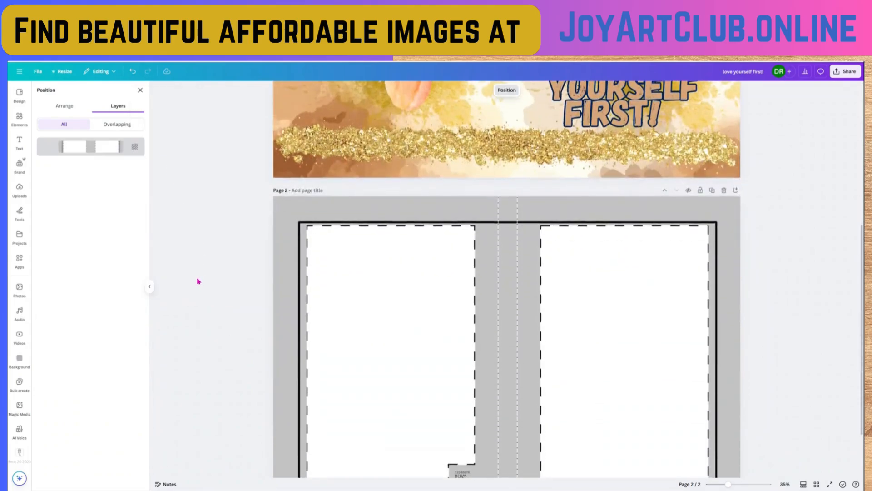
scroll(198, 281, up, 4)
scroll(197, 280, down, 4)
scroll(197, 278, down, 1)
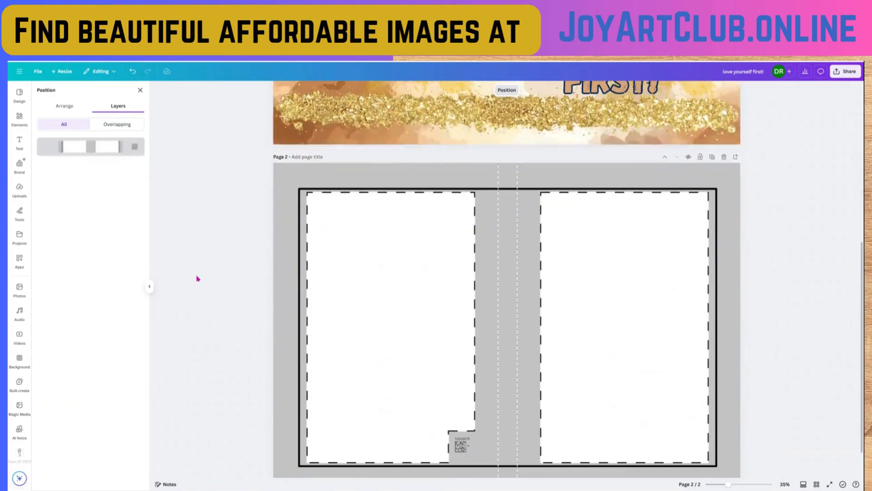
scroll(197, 278, up, 4)
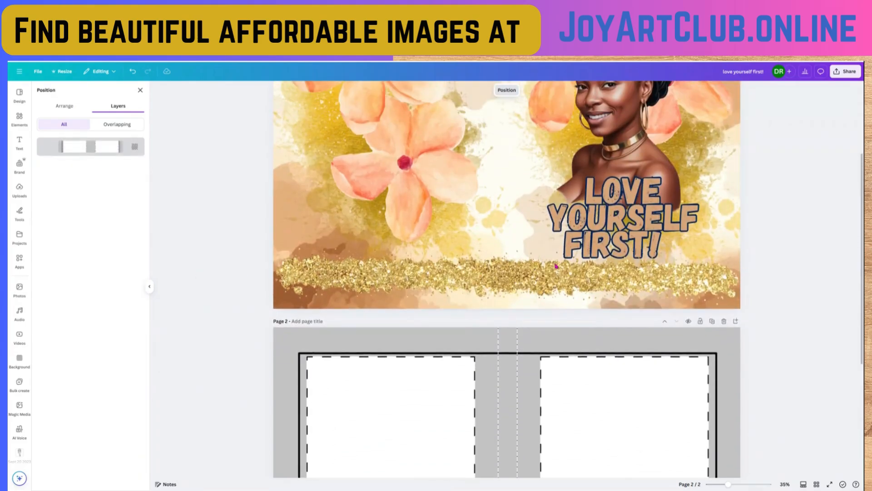
click(644, 233)
click(612, 190)
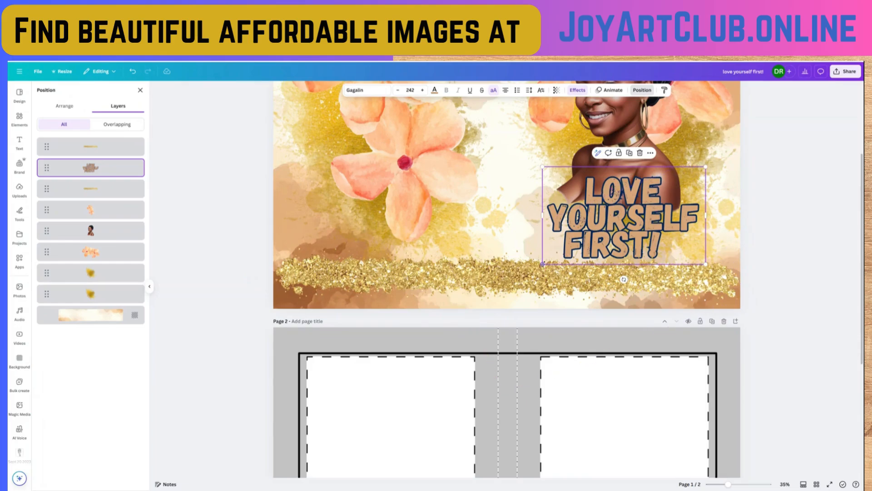
drag(544, 264, 551, 259)
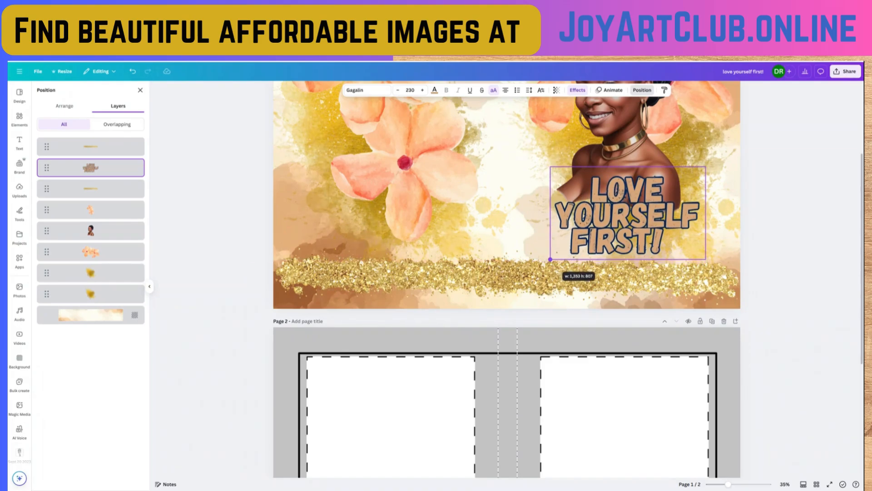
drag(551, 260, 550, 260)
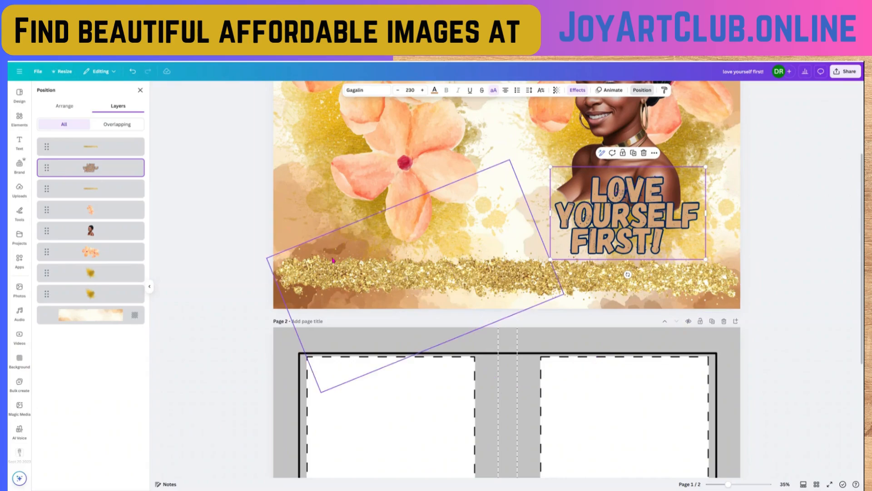
scroll(703, 264, up, 3)
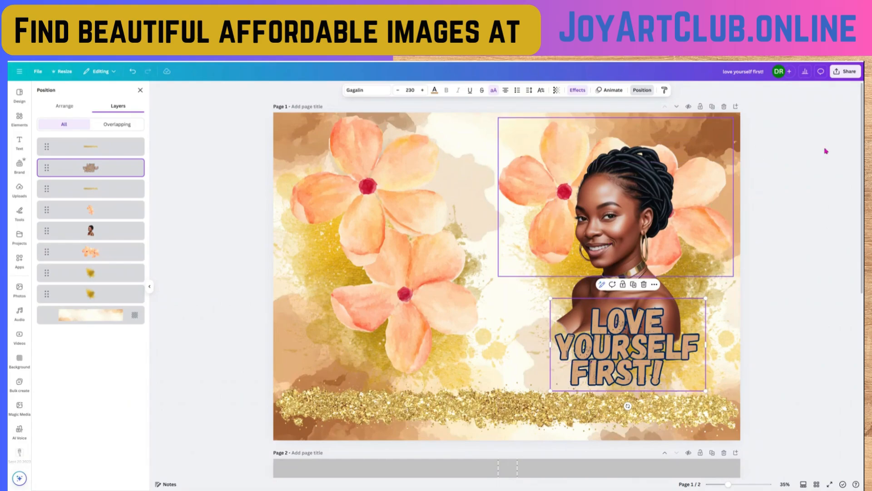
- Open the design's download settings and choose PNG as the file type
click(846, 72)
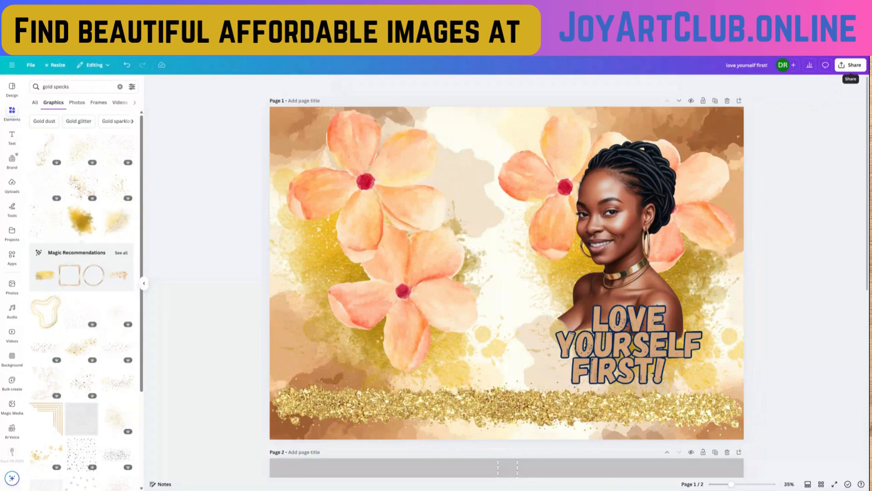
click(851, 65)
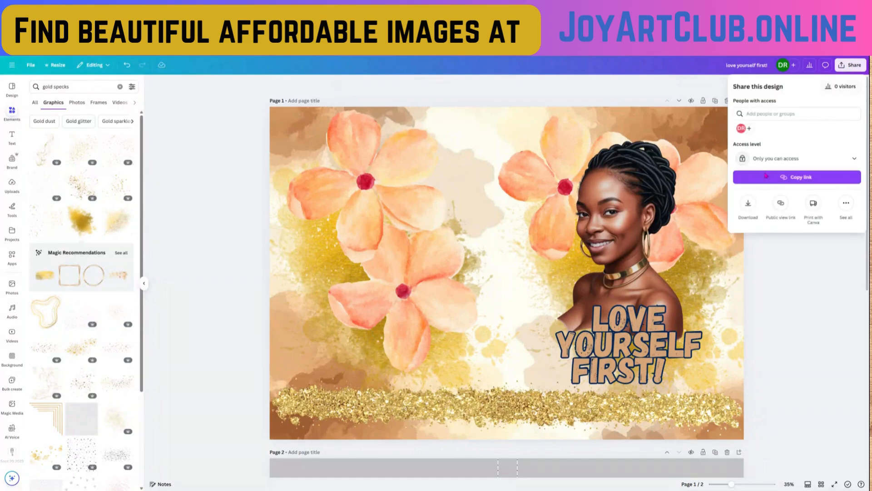
click(749, 206)
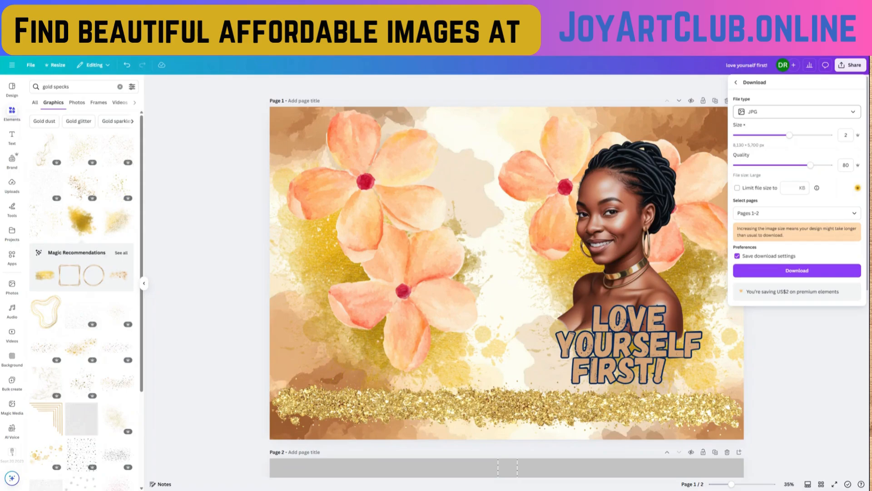
click(771, 112)
click(779, 155)
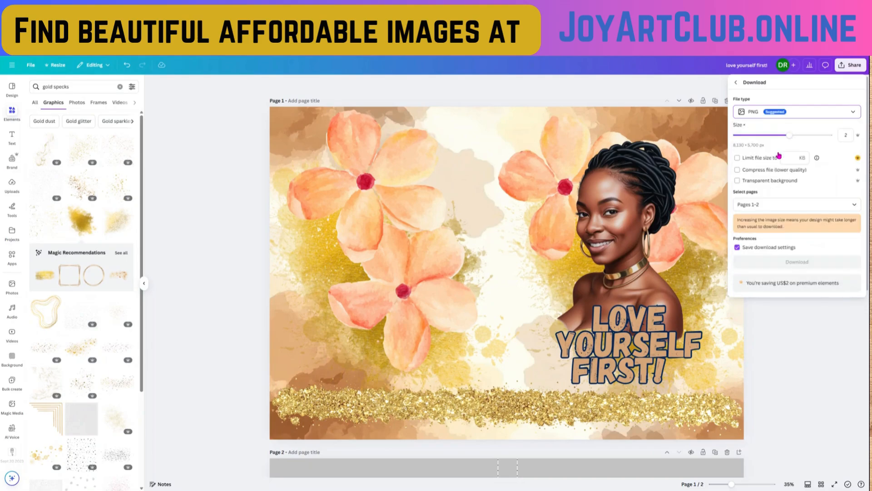
- Set the PNG download size multiplier to 2.5
mouse_move(790, 138)
mouse_down()
mouse_move(741, 136)
mouse_move(809, 141)
mouse_move(784, 140)
mouse_move(798, 140)
mouse_up()
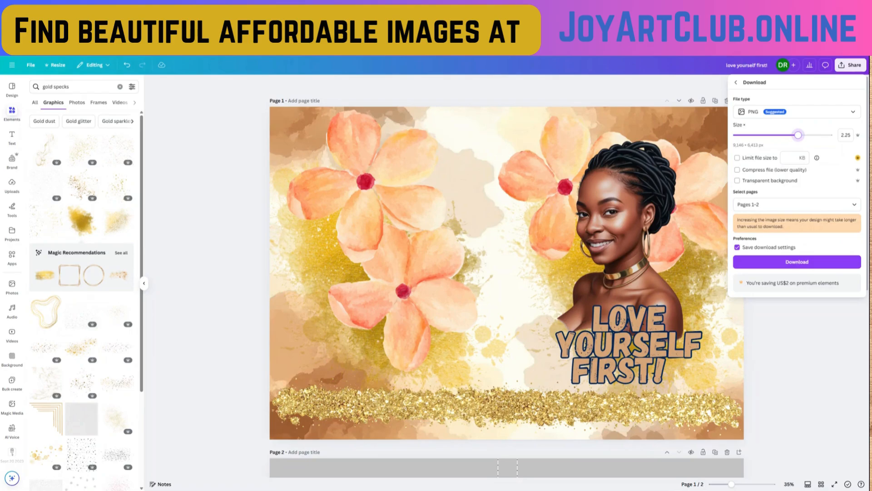
key(Right)
drag(806, 138, 808, 139)
key(Right)
drag(812, 139, 806, 142)
drag(806, 139, 809, 140)
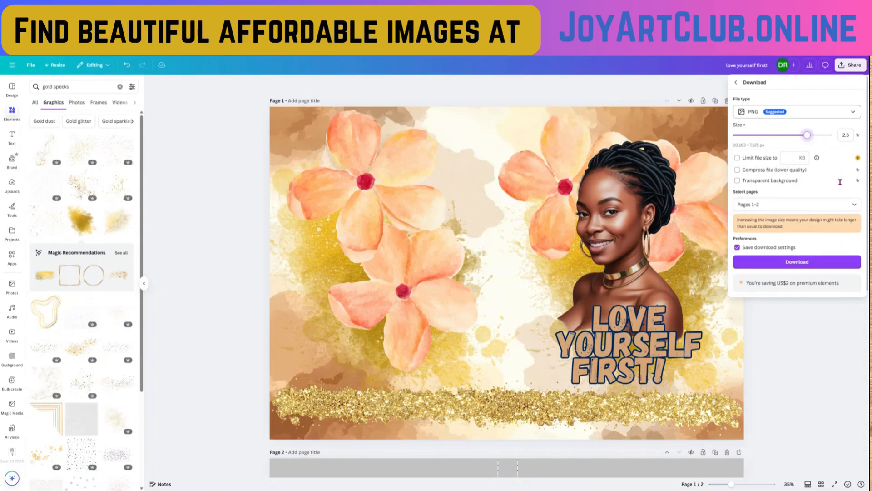
- Restrict the export to page 1 only and download the cover as a PNG
click(855, 206)
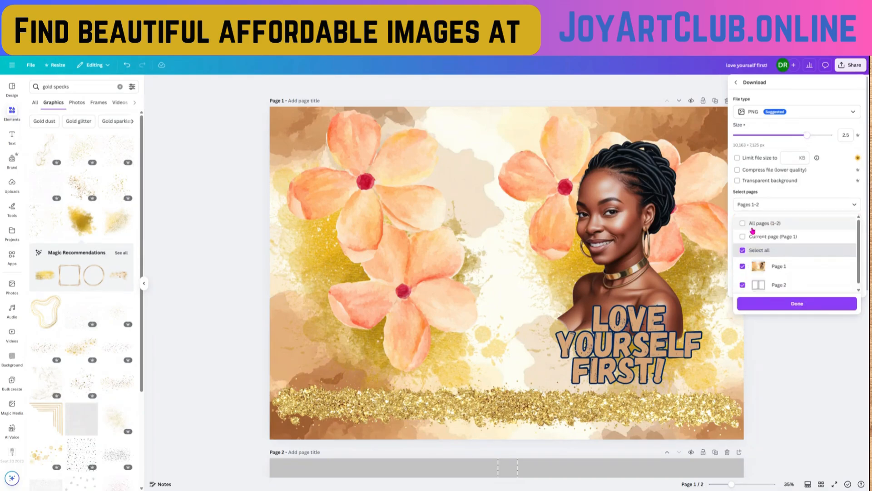
click(756, 267)
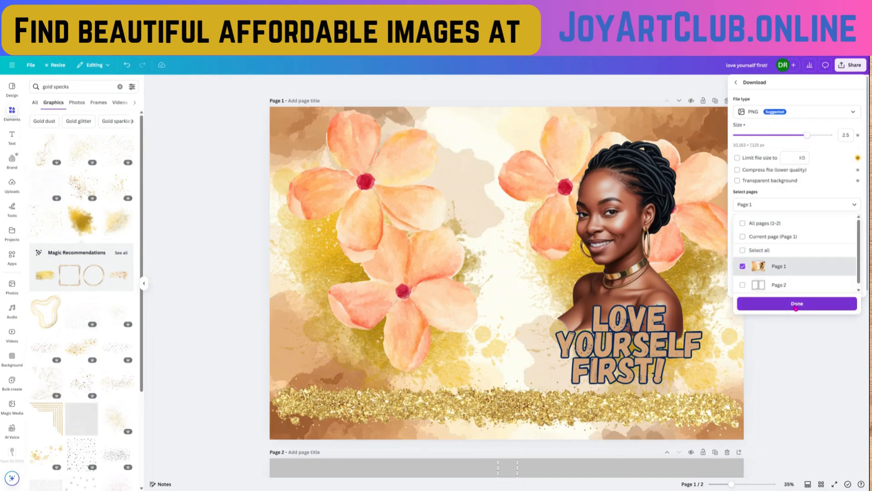
click(792, 309)
click(793, 263)
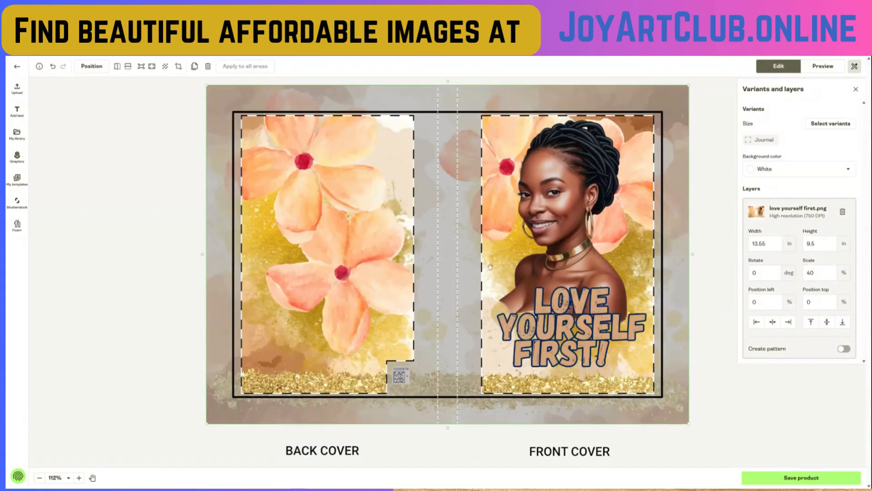
- In the journal product editor, deselect the placed cover image and check its print resolution among the variants and layers
click(717, 365)
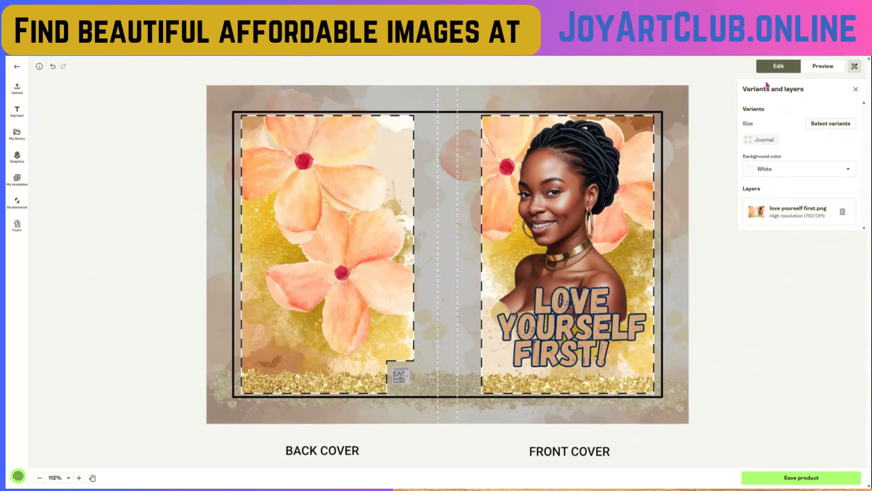
click(856, 89)
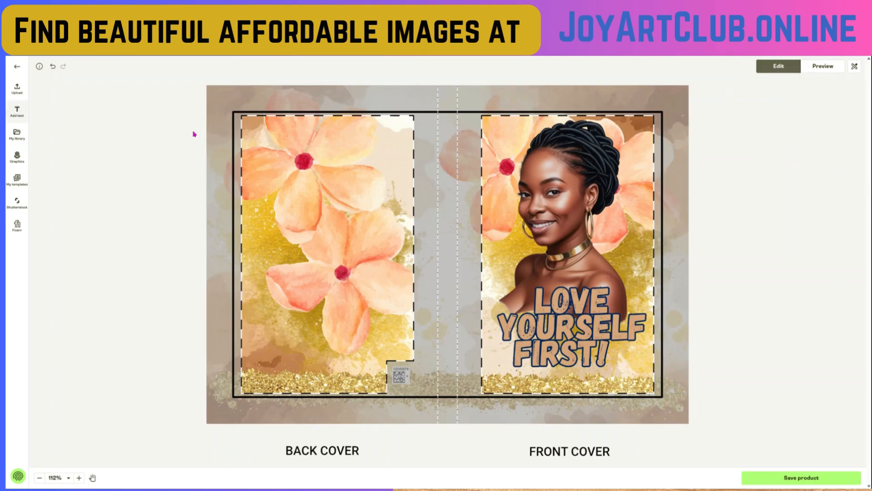
click(854, 67)
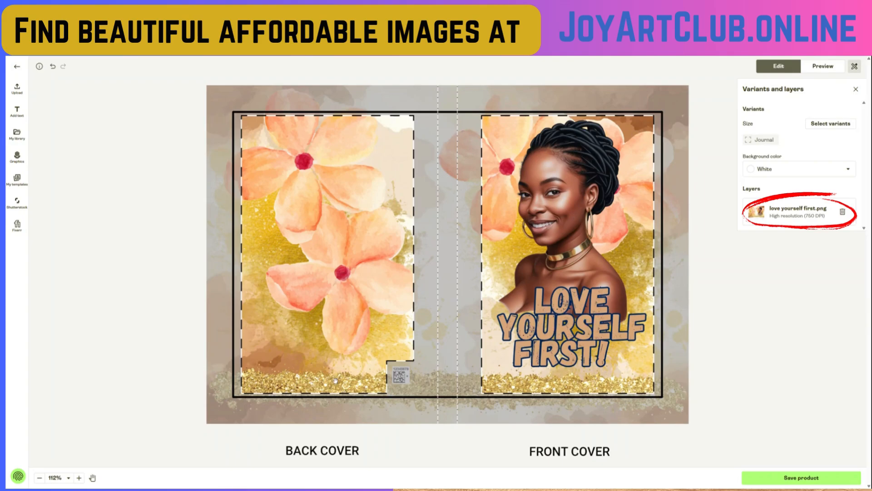
- Preview the journal mockup with the new cover in the front, opened and back views
click(824, 66)
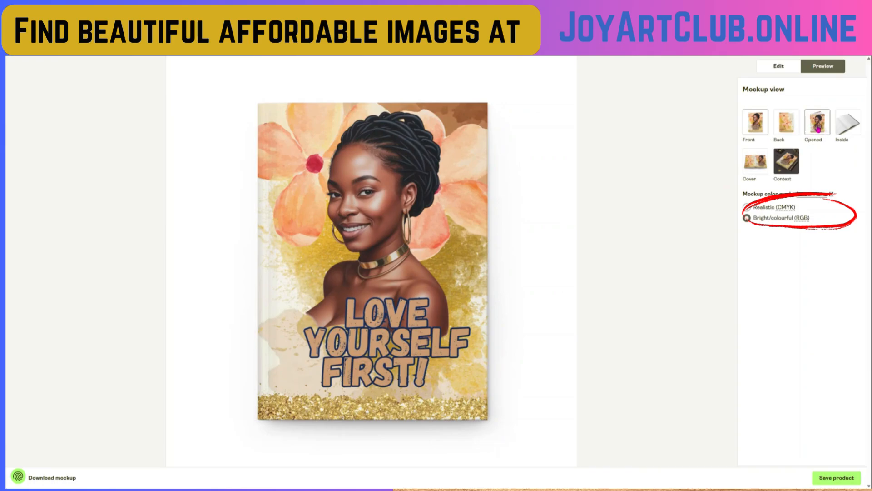
click(818, 130)
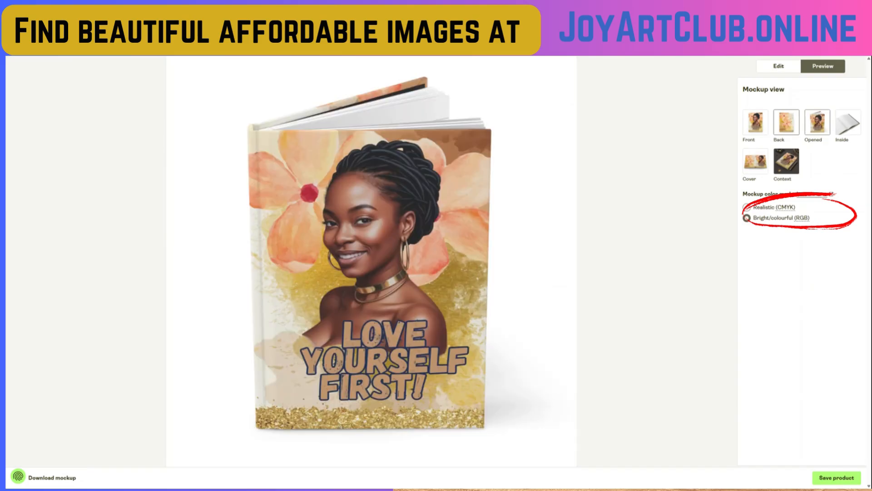
click(789, 129)
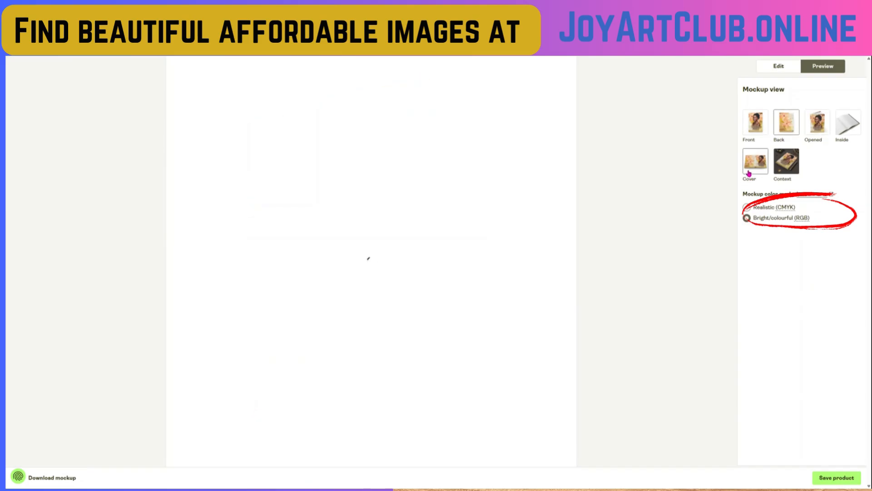